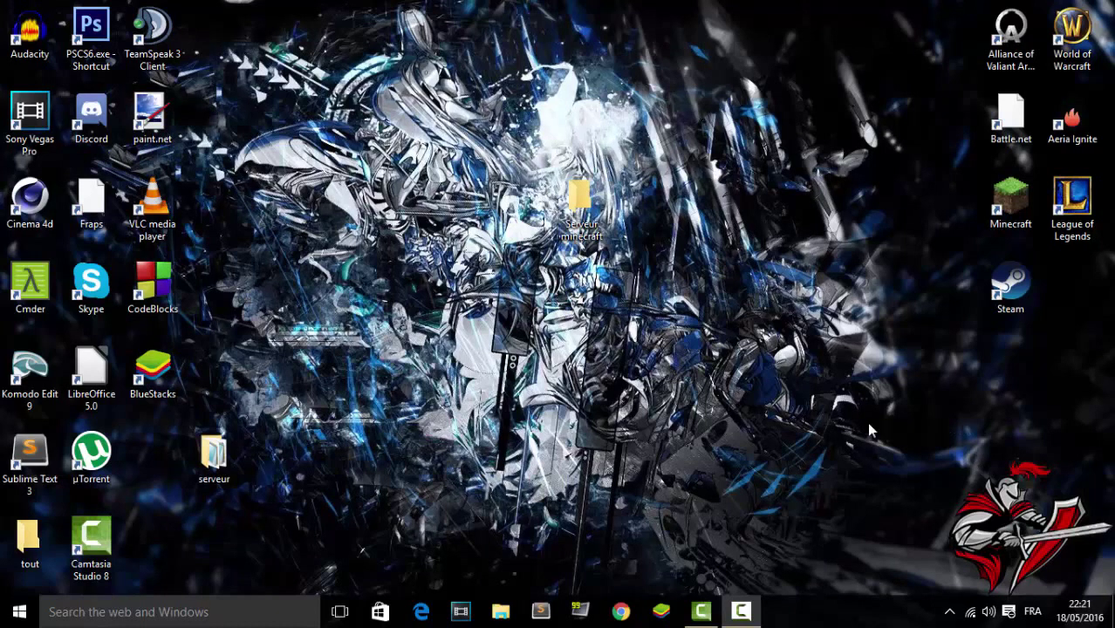
- Open Chrome, search for "minecraft" and go to the minecraft.net home page
{"action": "left_click_drag", "start_coordinate": [579, 197], "coordinate": [581, 173]}
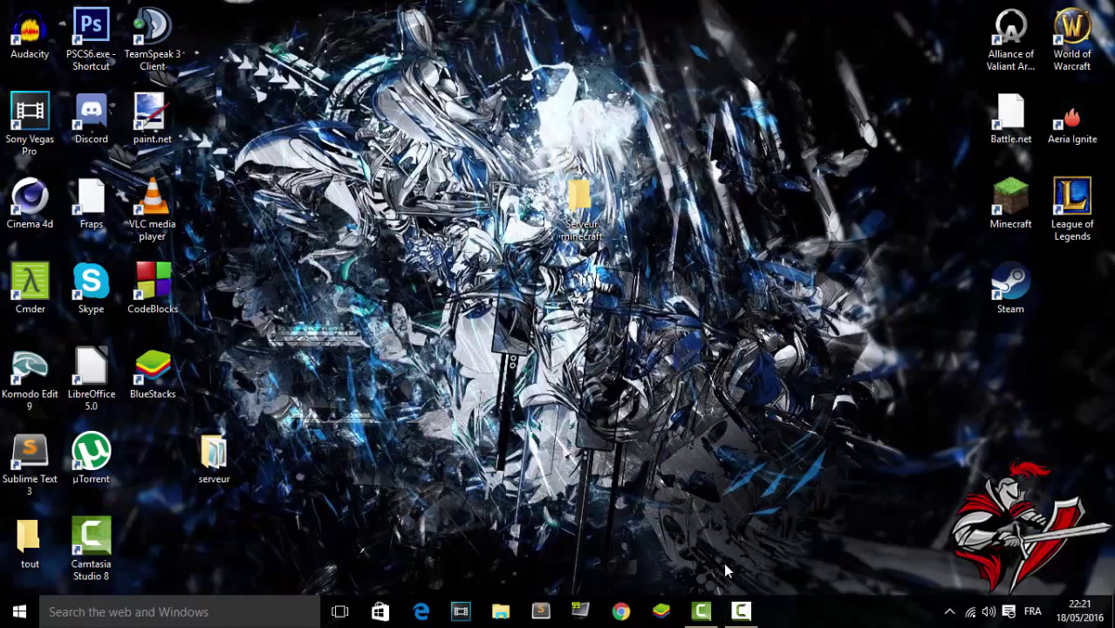
{"action": "left_click", "coordinate": [626, 611]}
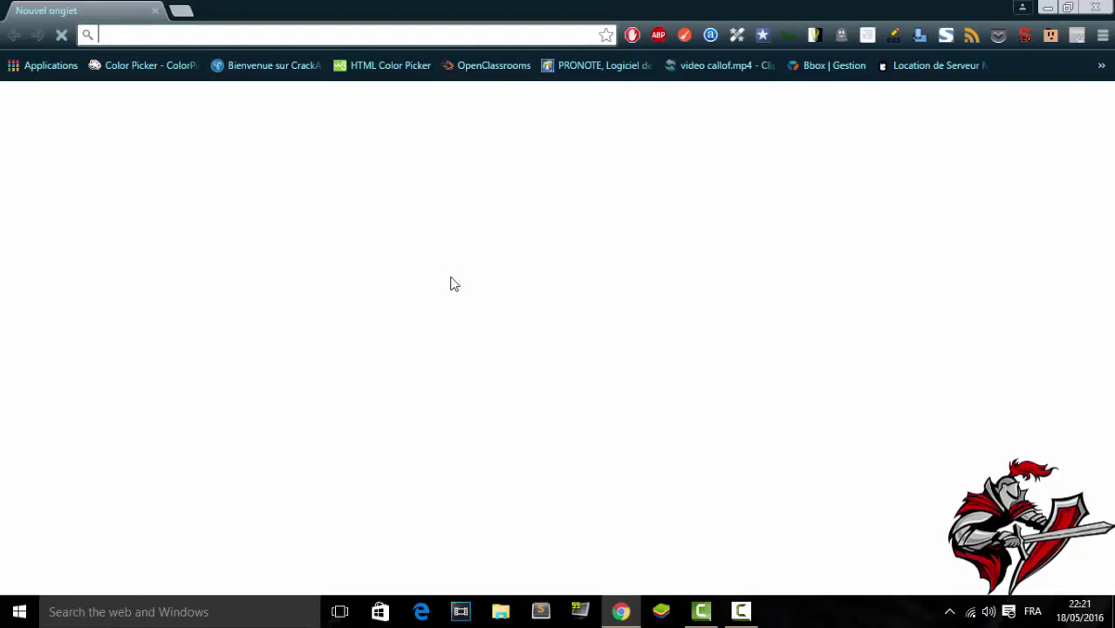
{"action": "type", "text": "minecraft"}
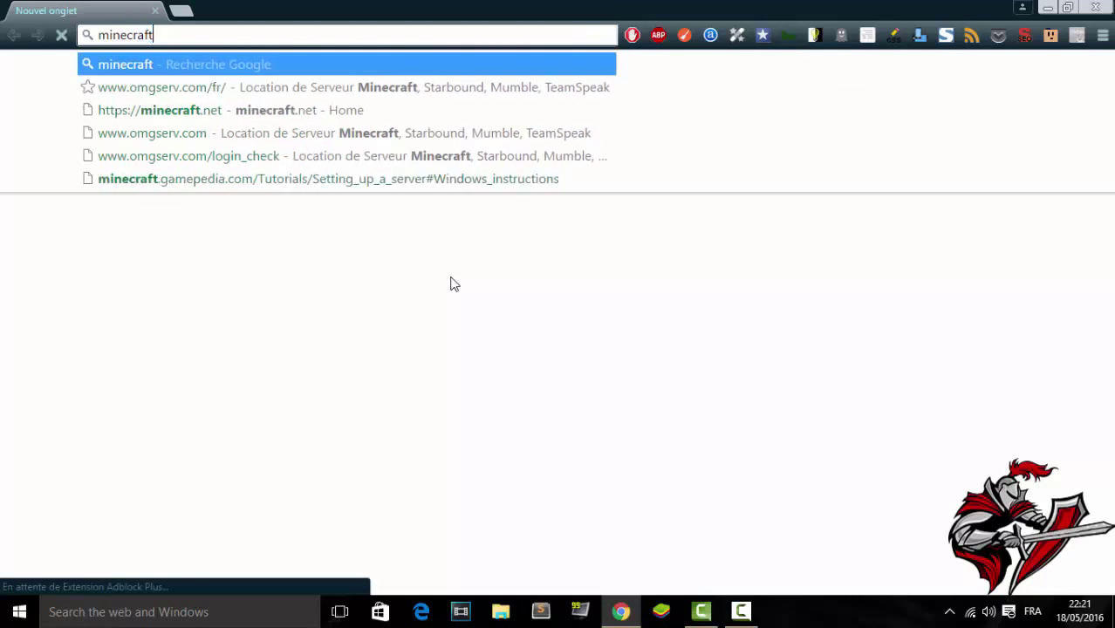
{"action": "key", "text": "Return"}
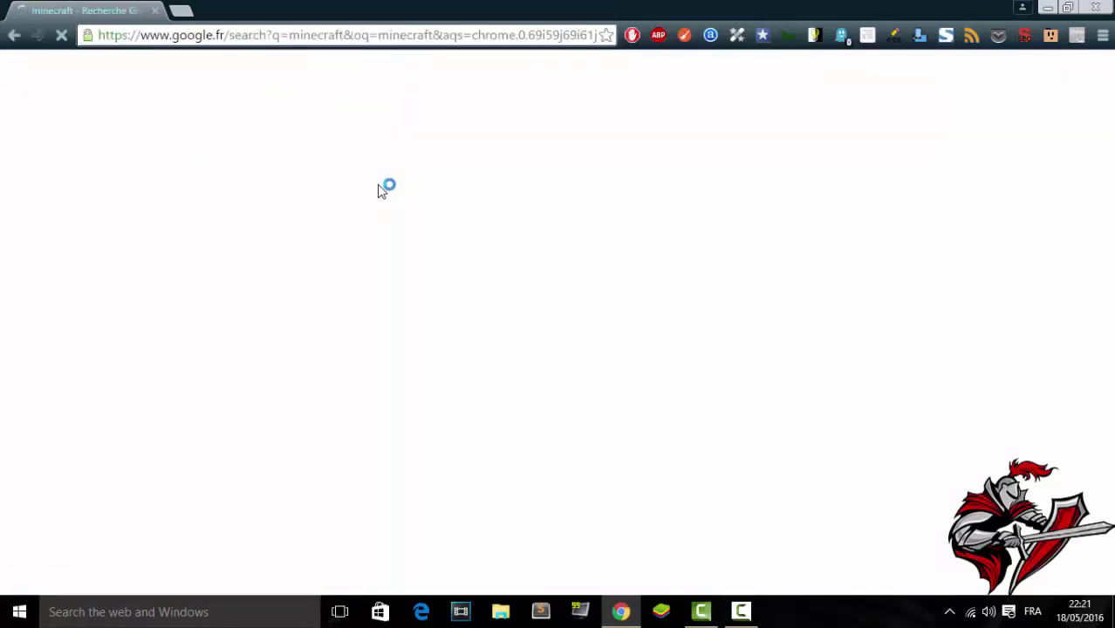
{"action": "left_click", "coordinate": [225, 199]}
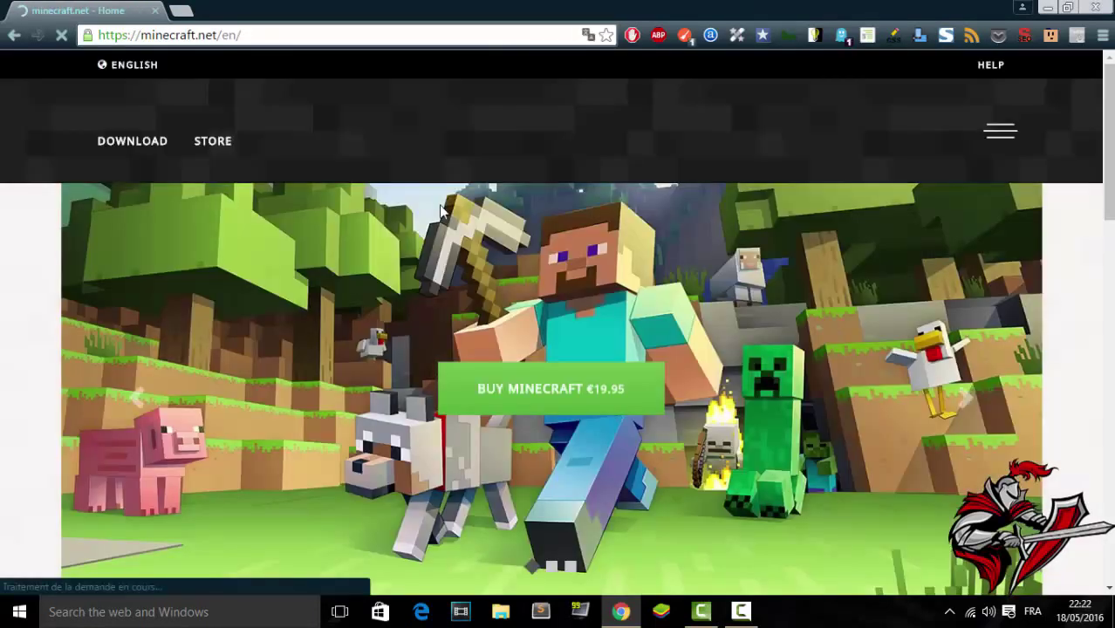
- Look over the Minecraft home page and go to the site's Download page
{"action": "scroll", "coordinate": [366, 199], "scroll_direction": "down", "scroll_amount": 3}
{"action": "scroll", "coordinate": [425, 220], "scroll_direction": "up", "scroll_amount": 3}
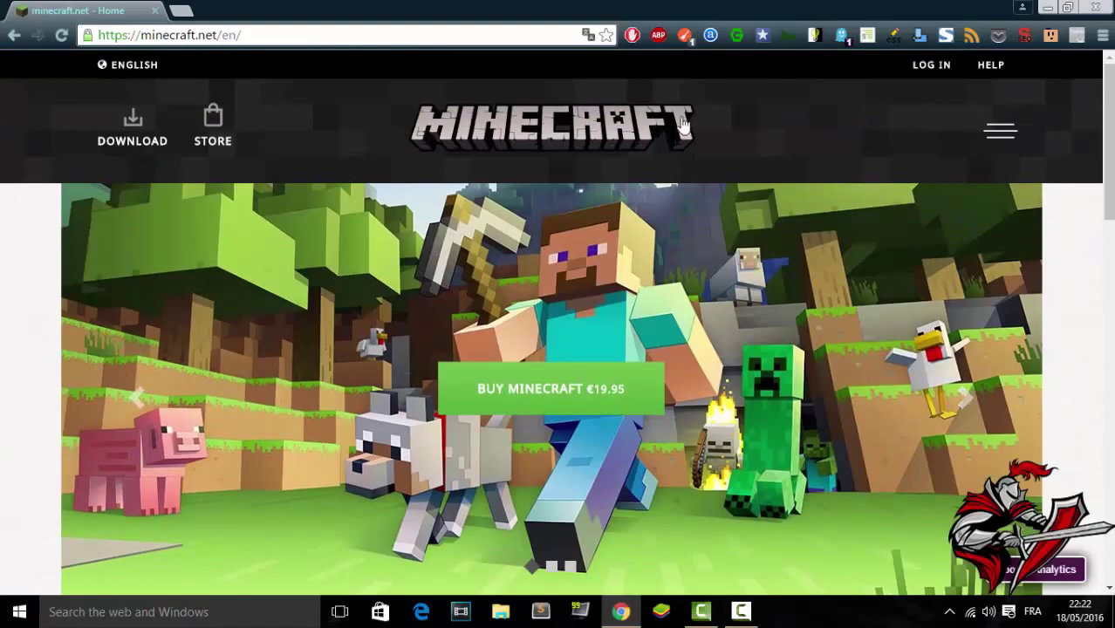
{"action": "scroll", "coordinate": [804, 231], "scroll_direction": "down", "scroll_amount": 6}
{"action": "scroll", "coordinate": [803, 231], "scroll_direction": "down", "scroll_amount": 6}
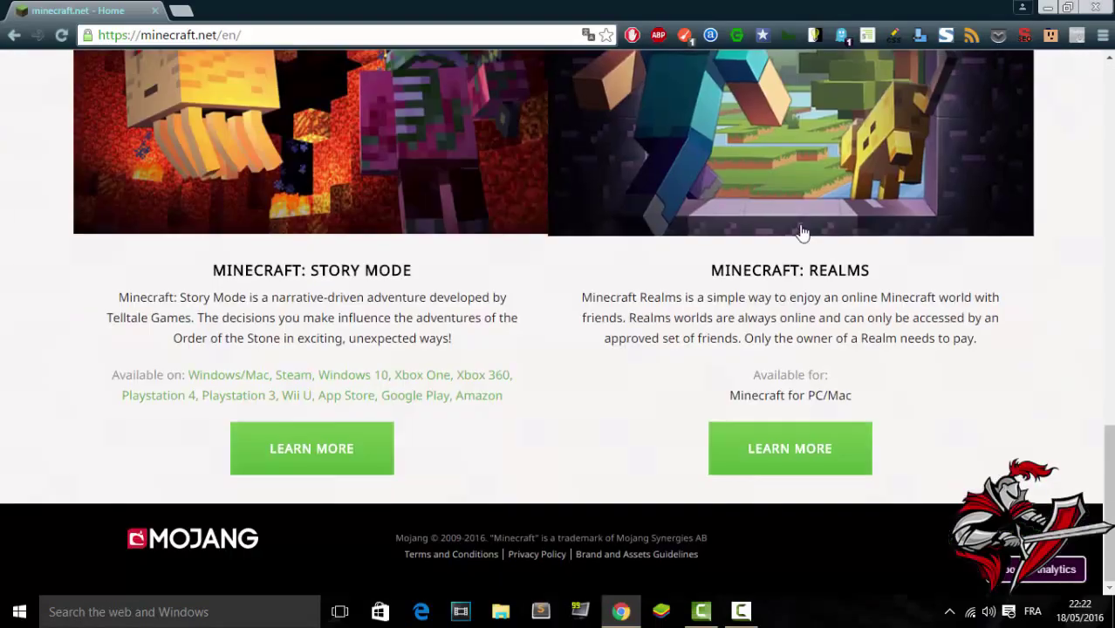
{"action": "scroll", "coordinate": [801, 261], "scroll_direction": "up", "scroll_amount": 4}
{"action": "scroll", "coordinate": [804, 272], "scroll_direction": "up", "scroll_amount": 7}
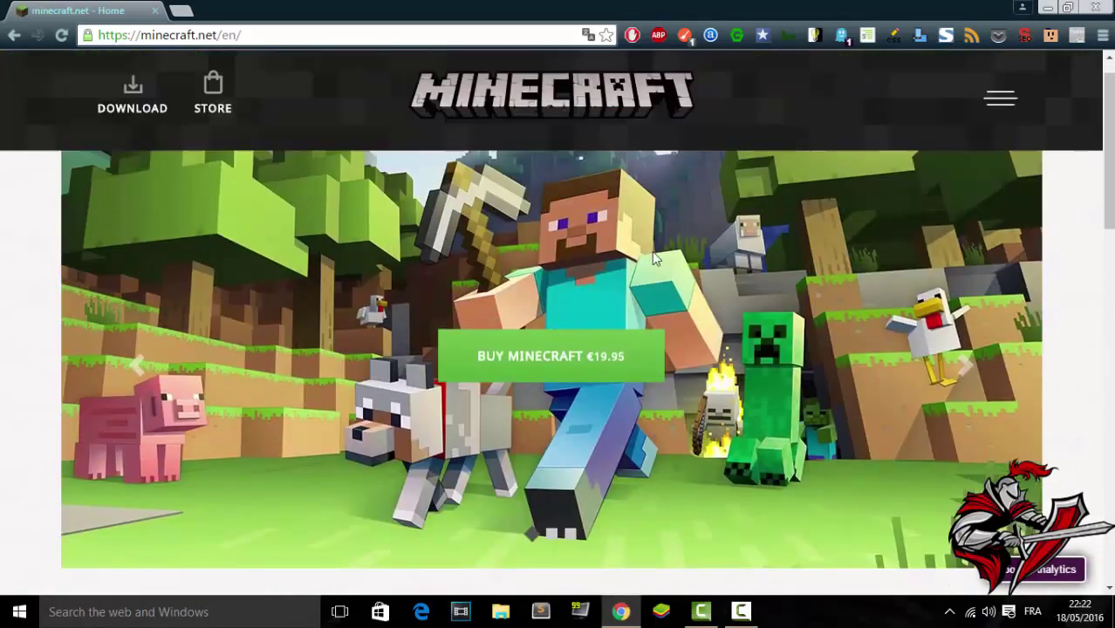
{"action": "scroll", "coordinate": [967, 166], "scroll_direction": "down", "scroll_amount": 2}
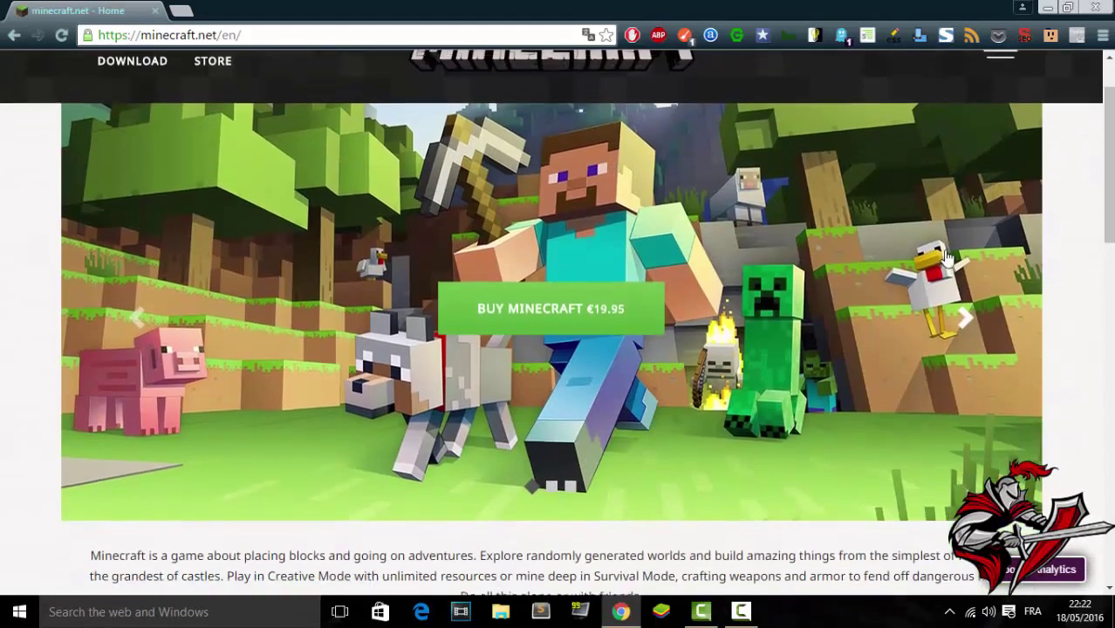
{"action": "scroll", "coordinate": [888, 220], "scroll_direction": "up", "scroll_amount": 2}
{"action": "left_click", "coordinate": [997, 153]}
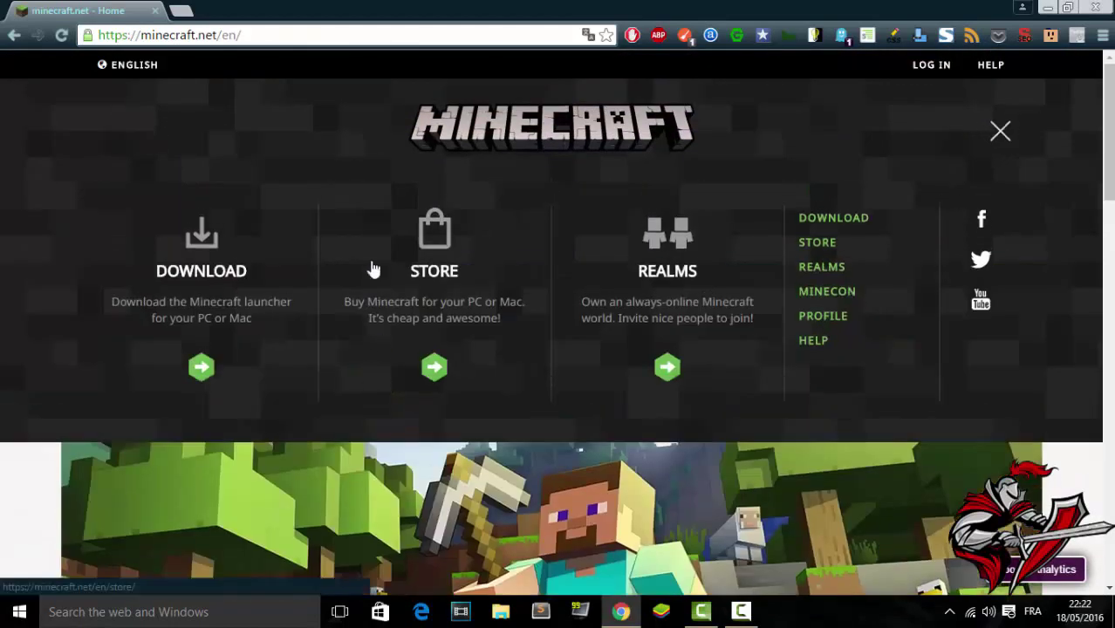
{"action": "left_click", "coordinate": [820, 220]}
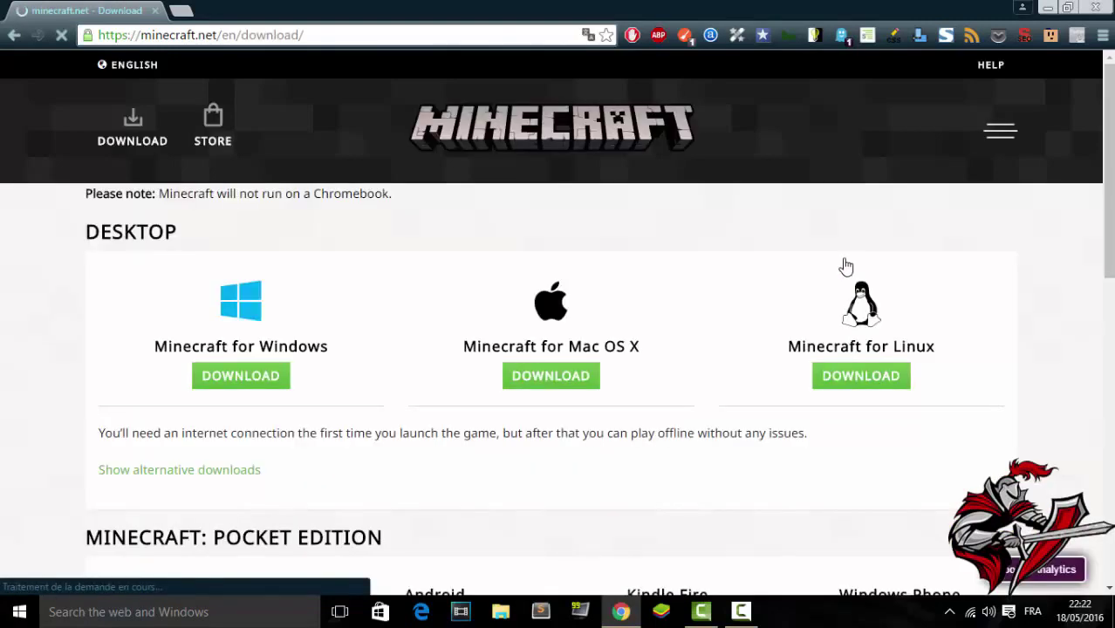
- Find the multiplayer server setup section on the Download page and download minecraft_server.1.9.4.jar
{"action": "scroll", "coordinate": [841, 267], "scroll_direction": "down", "scroll_amount": 2}
{"action": "scroll", "coordinate": [283, 265], "scroll_direction": "up", "scroll_amount": 2}
{"action": "scroll", "coordinate": [398, 269], "scroll_direction": "down", "scroll_amount": 6}
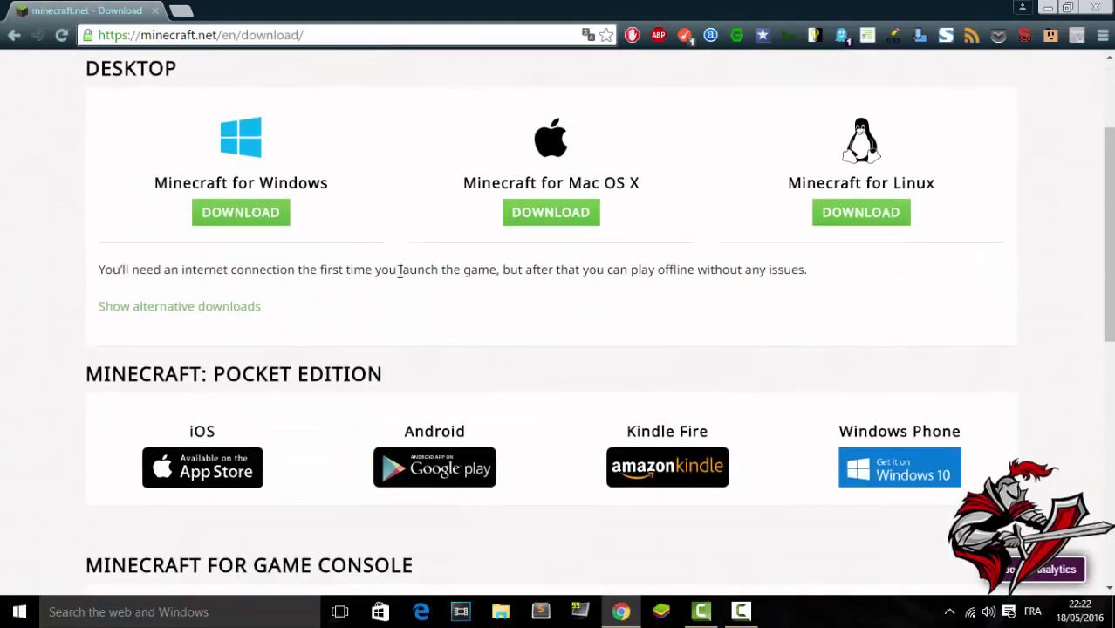
{"action": "scroll", "coordinate": [316, 256], "scroll_direction": "down", "scroll_amount": 3}
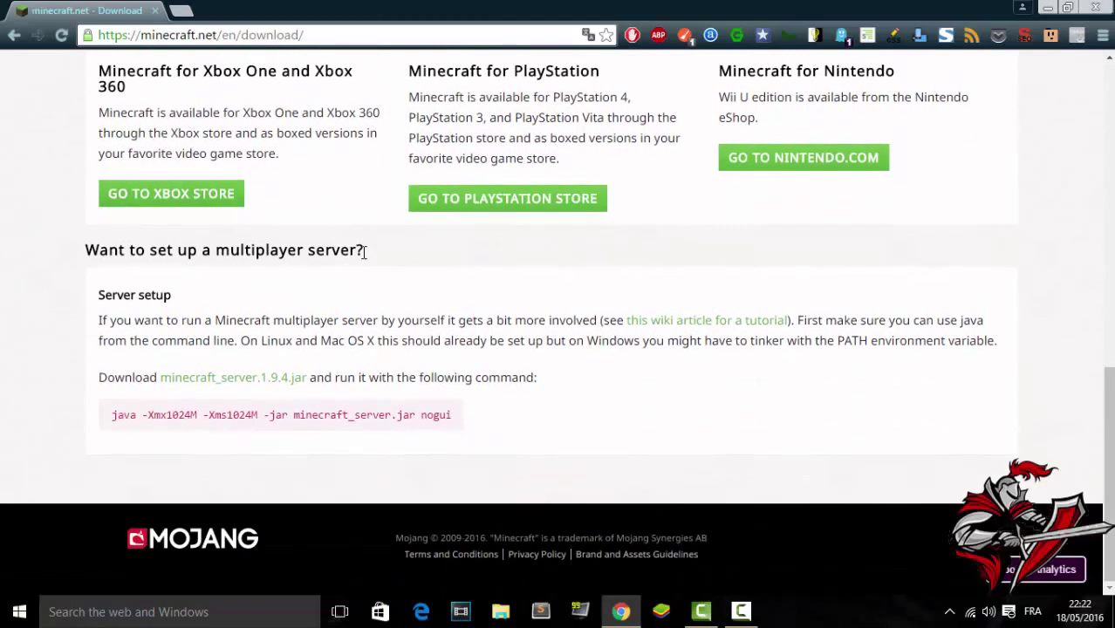
{"action": "left_click_drag", "start_coordinate": [243, 252], "coordinate": [358, 260]}
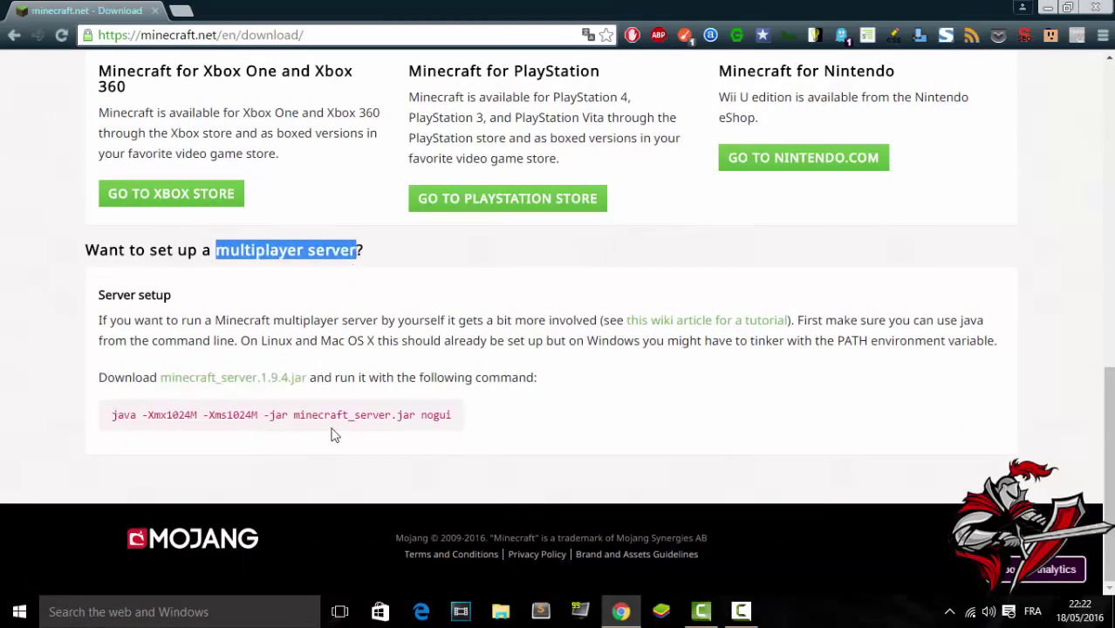
{"action": "left_click", "coordinate": [243, 384]}
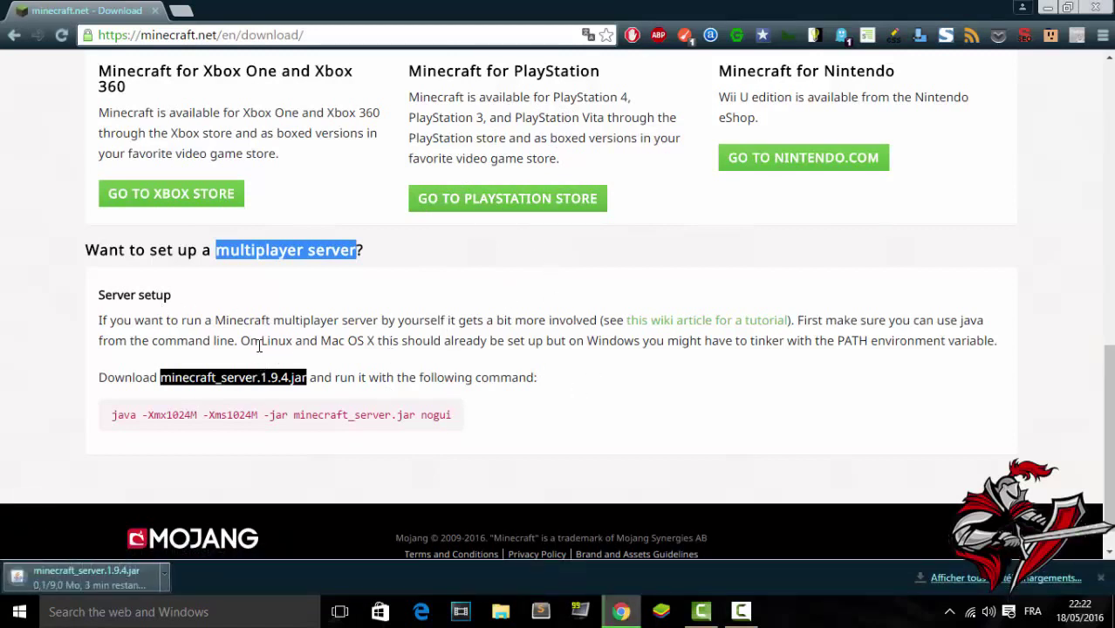
{"action": "left_click_drag", "start_coordinate": [347, 340], "coordinate": [460, 342]}
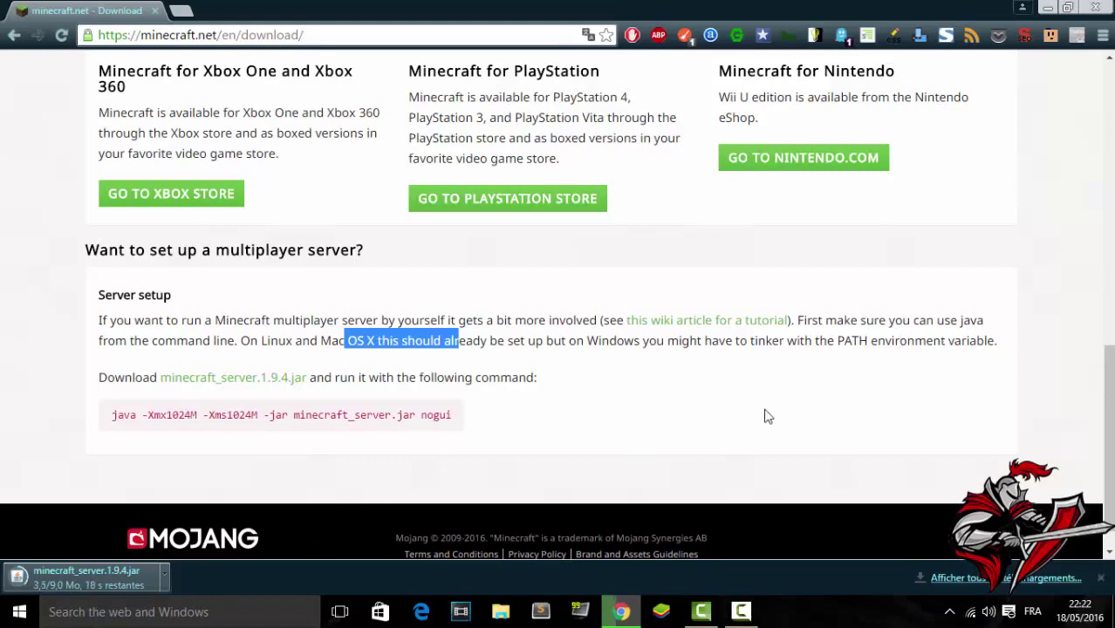
- Restore, move and narrow the browser window so the desktop folders and the downloaded server file are both accessible
{"action": "left_click", "coordinate": [1067, 7]}
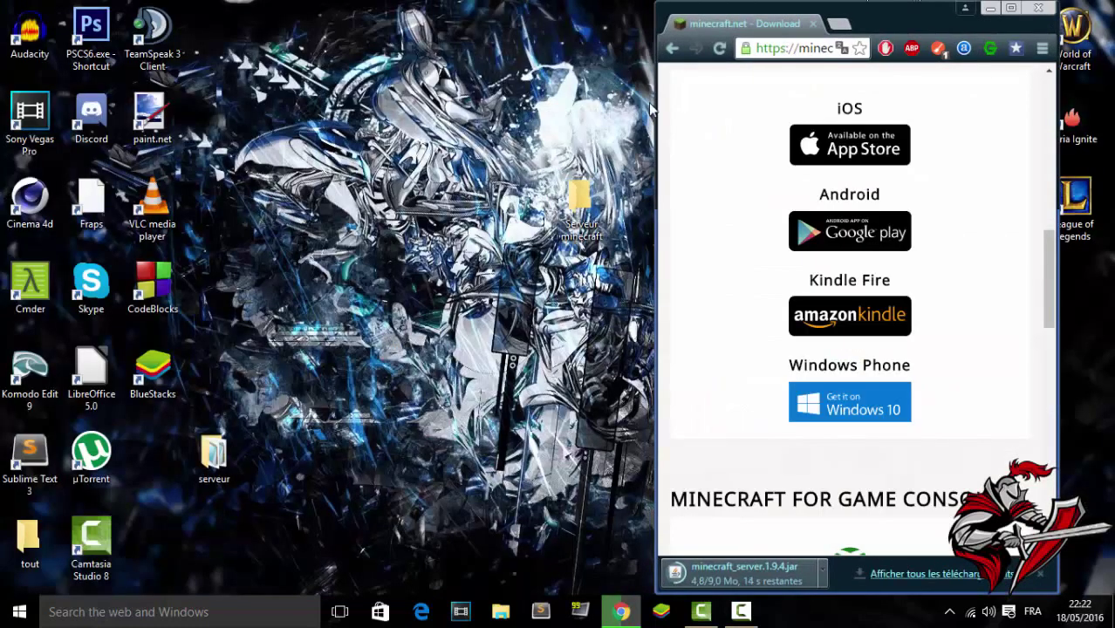
{"action": "left_click_drag", "start_coordinate": [656, 102], "coordinate": [745, 122]}
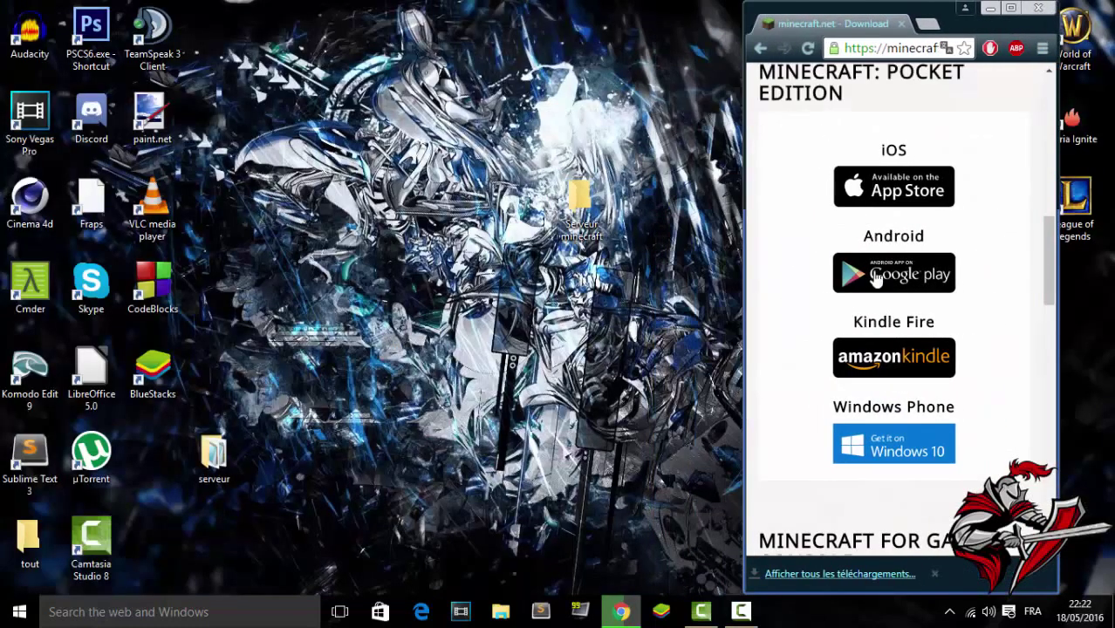
{"action": "left_click", "coordinate": [1049, 370]}
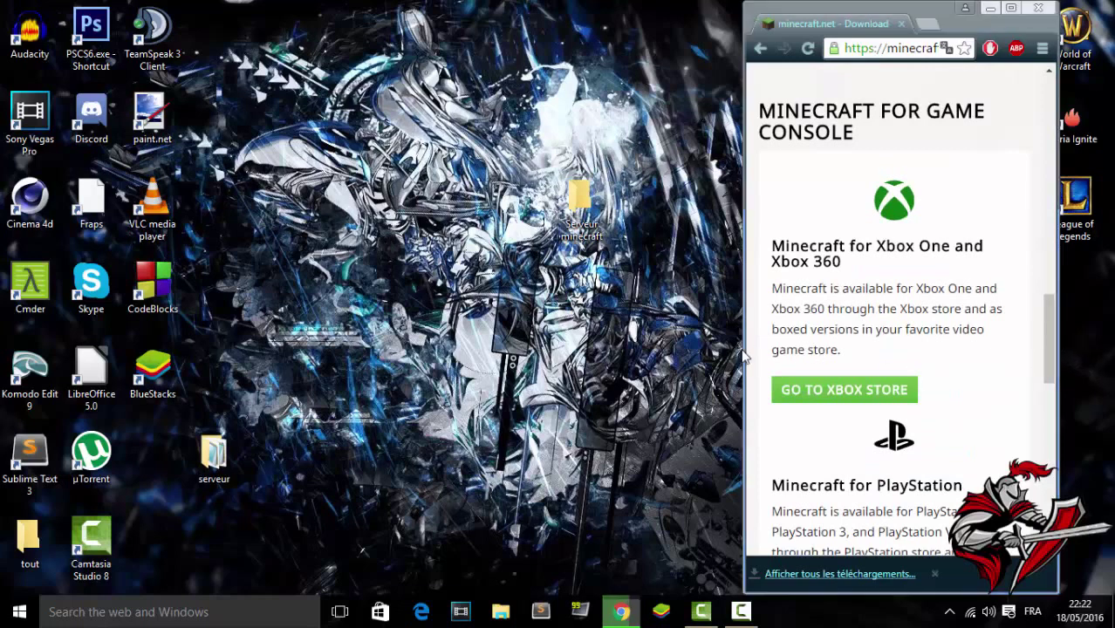
{"action": "left_click_drag", "start_coordinate": [745, 340], "coordinate": [582, 336]}
{"action": "left_click_drag", "start_coordinate": [809, 14], "coordinate": [914, 16]}
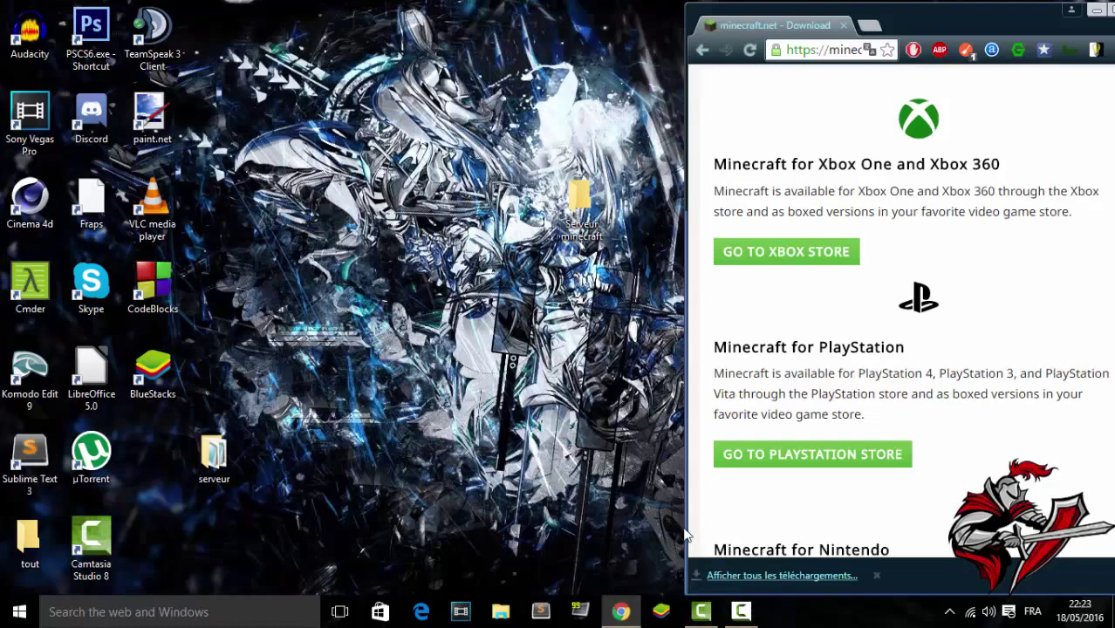
{"action": "left_click_drag", "start_coordinate": [686, 528], "coordinate": [363, 524]}
{"action": "left_click", "coordinate": [706, 576]}
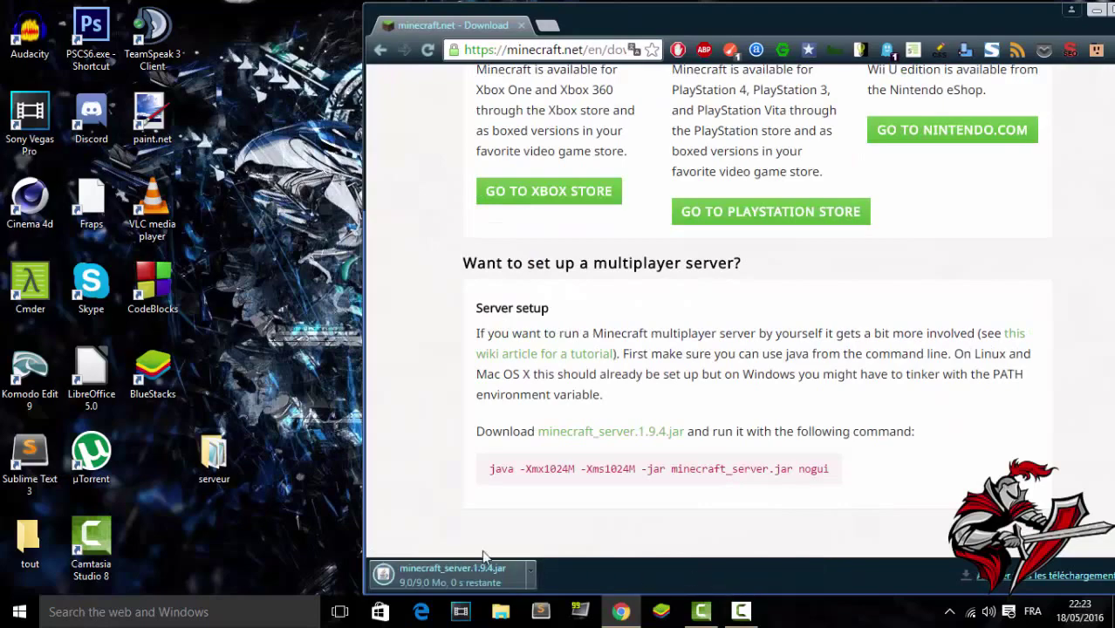
{"action": "left_click_drag", "start_coordinate": [877, 15], "coordinate": [986, 1]}
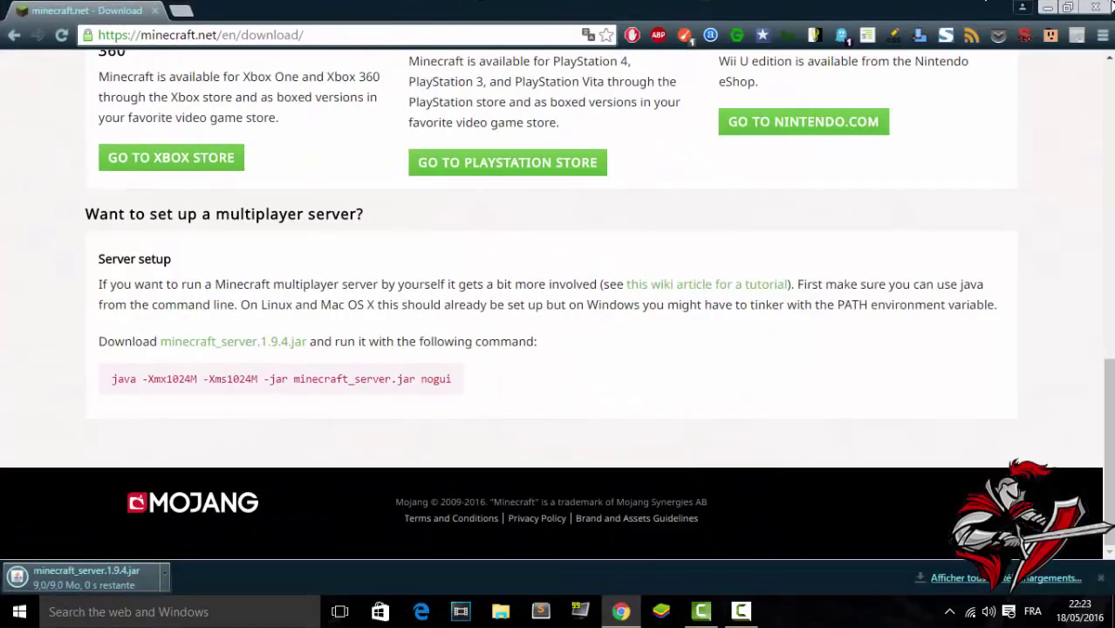
{"action": "left_click", "coordinate": [1067, 7]}
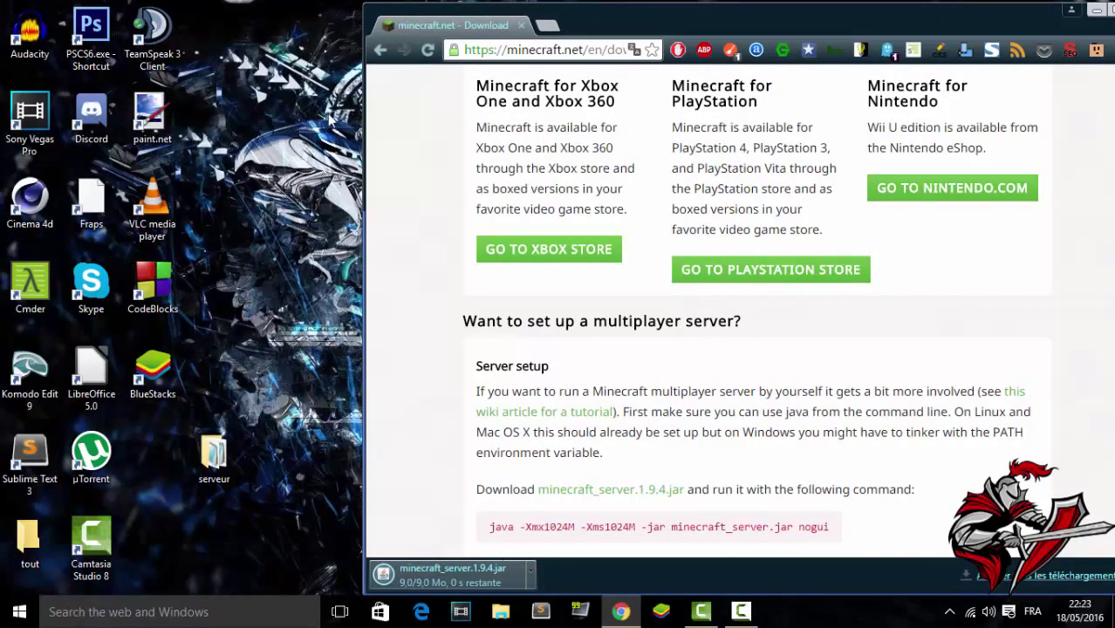
{"action": "left_click_drag", "start_coordinate": [365, 141], "coordinate": [675, 151]}
- Move the Serveur minecraft folder closer to the desktop icons and place the serveur folder beside the µTorrent icon
{"action": "left_click_drag", "start_coordinate": [578, 196], "coordinate": [272, 286]}
{"action": "double_click", "coordinate": [216, 449]}
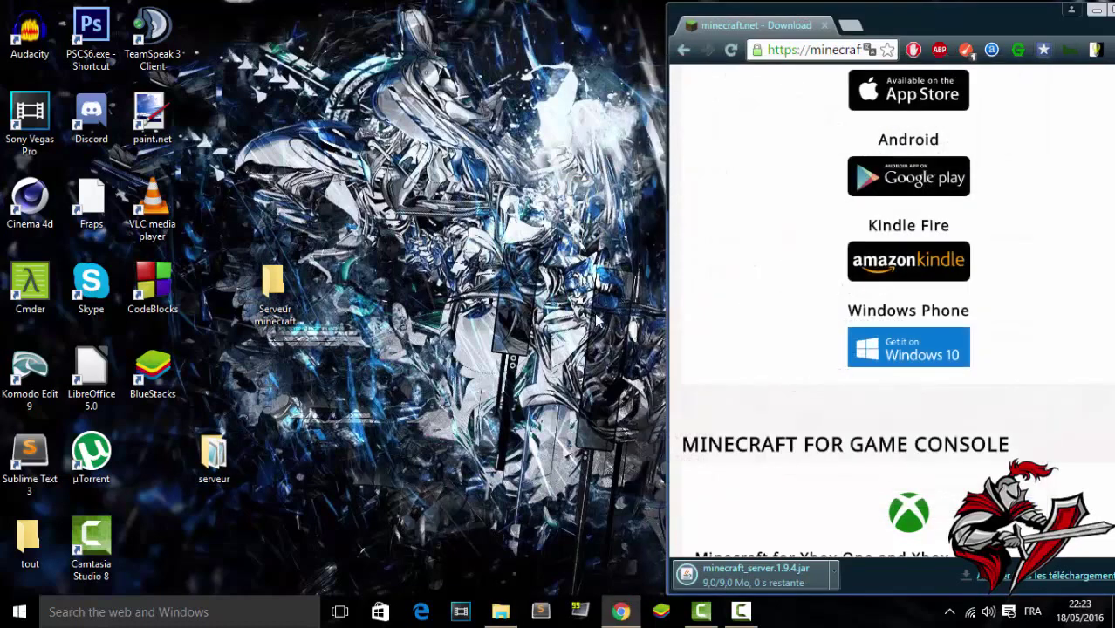
{"action": "left_click", "coordinate": [1027, 66]}
{"action": "left_click_drag", "start_coordinate": [232, 447], "coordinate": [172, 452]}
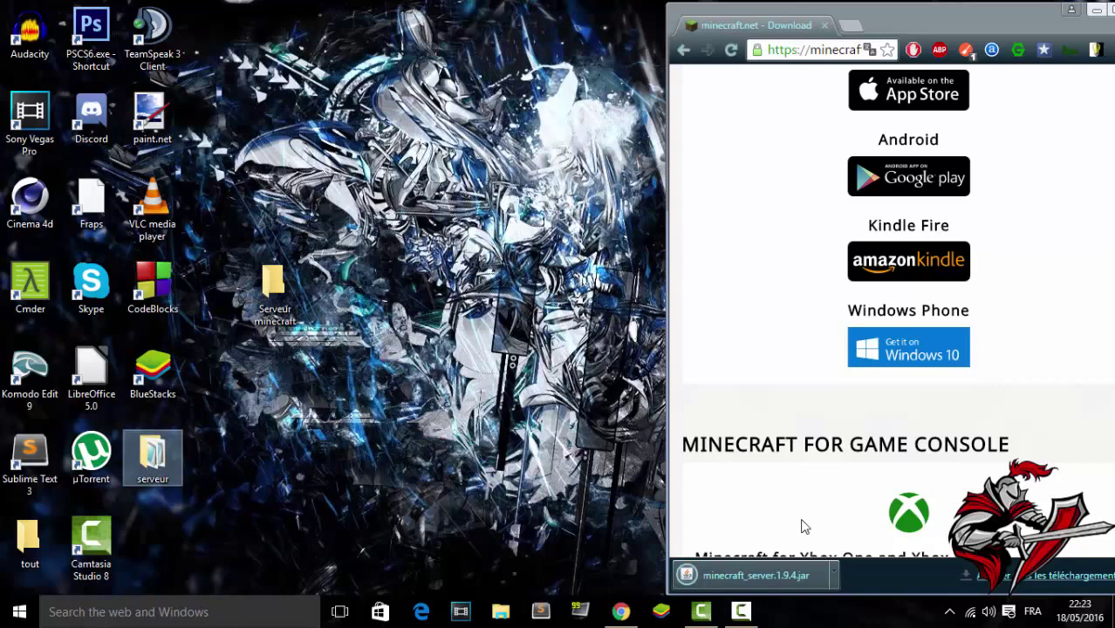
- Put the downloaded minecraft_server.1.9.4.jar into the Serveur minecraft folder and close the browser
{"action": "left_click_drag", "start_coordinate": [755, 575], "coordinate": [279, 283]}
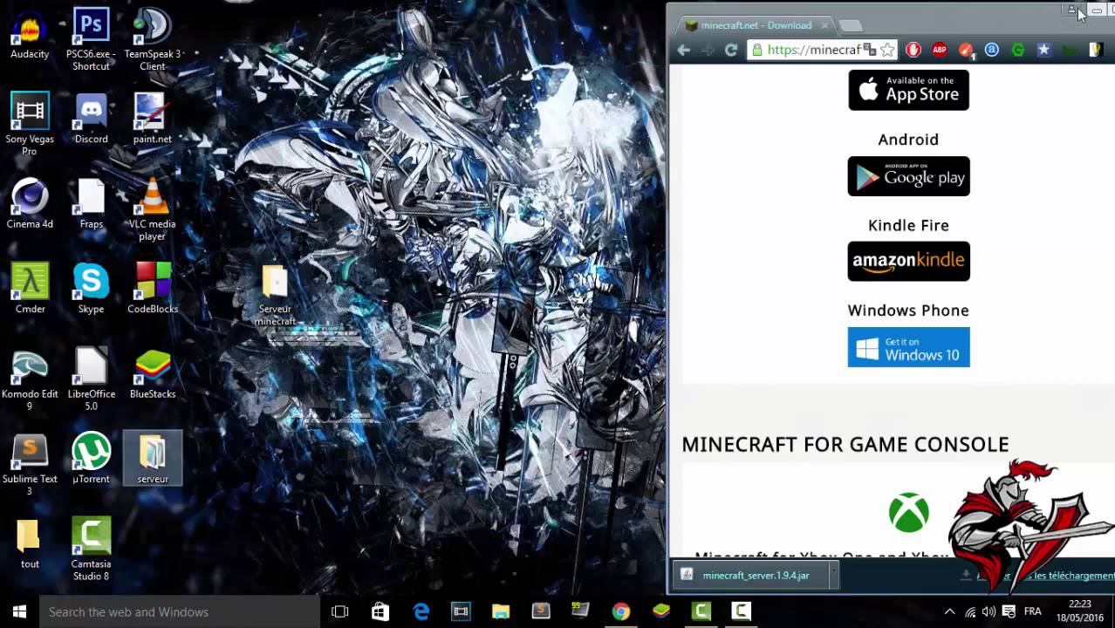
{"action": "left_click_drag", "start_coordinate": [932, 16], "coordinate": [819, 102]}
{"action": "left_click", "coordinate": [764, 91]}
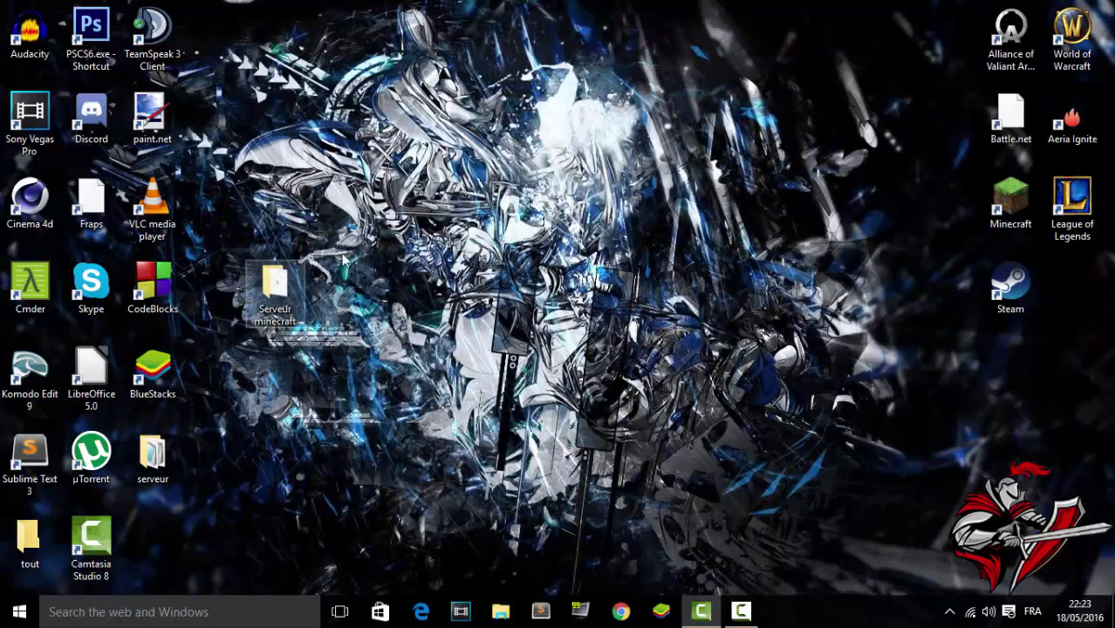
- Move the Serveur minecraft folder to the upper middle of the desktop and run minecraft_server.1.9.4.jar from it
{"action": "left_click_drag", "start_coordinate": [274, 283], "coordinate": [613, 146]}
{"action": "double_click", "coordinate": [582, 126]}
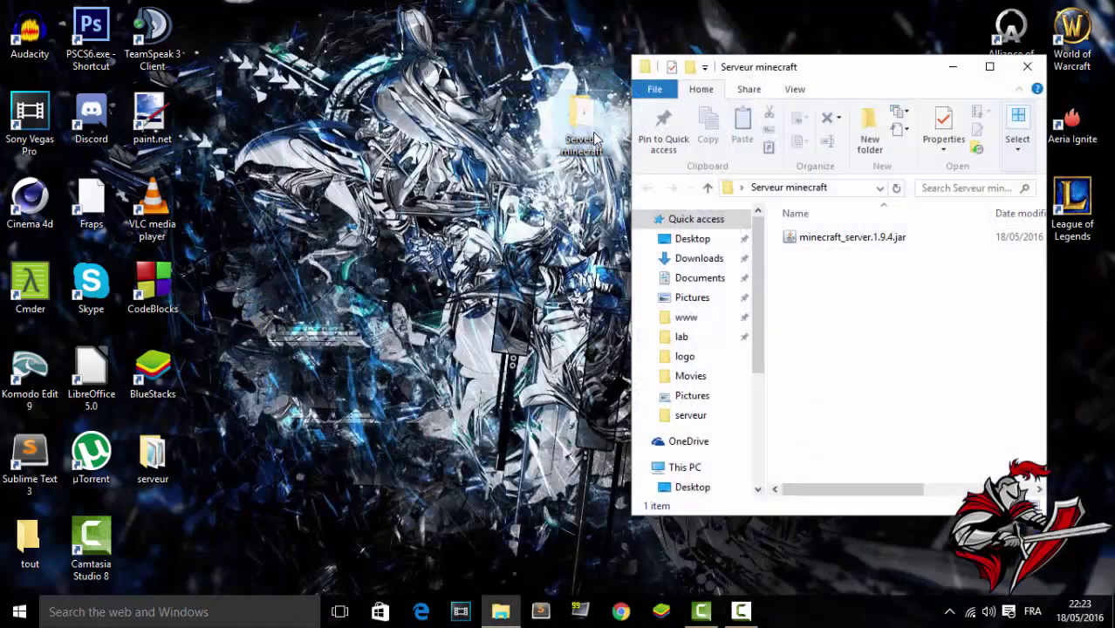
{"action": "left_click", "coordinate": [848, 241]}
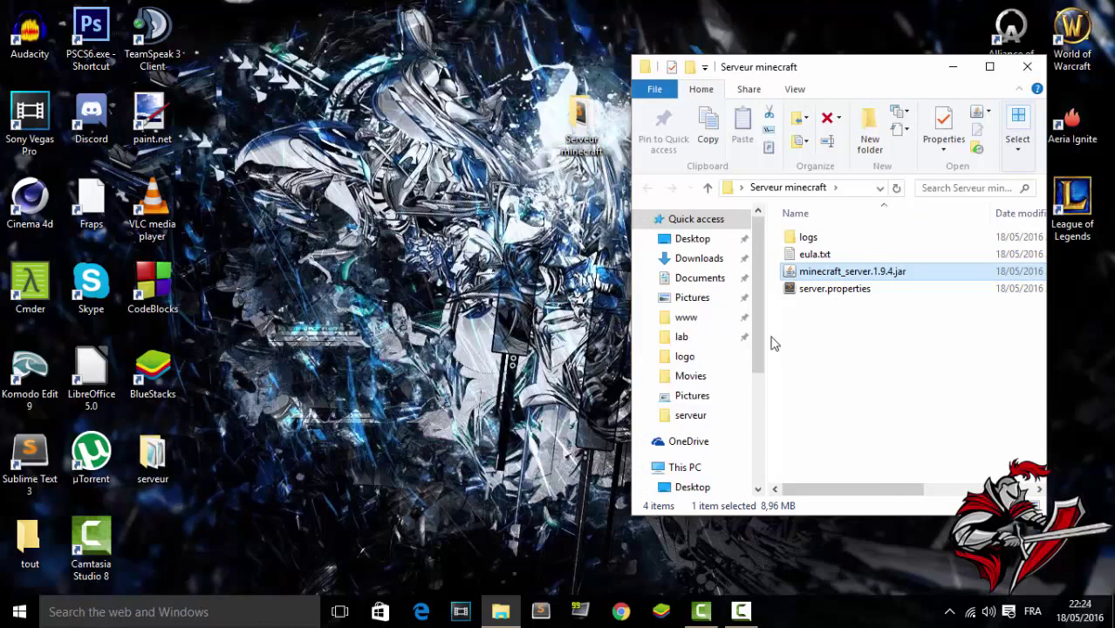
- Read latest.log in the generated logs folder for the server's startup messages and close it
{"action": "double_click", "coordinate": [839, 236]}
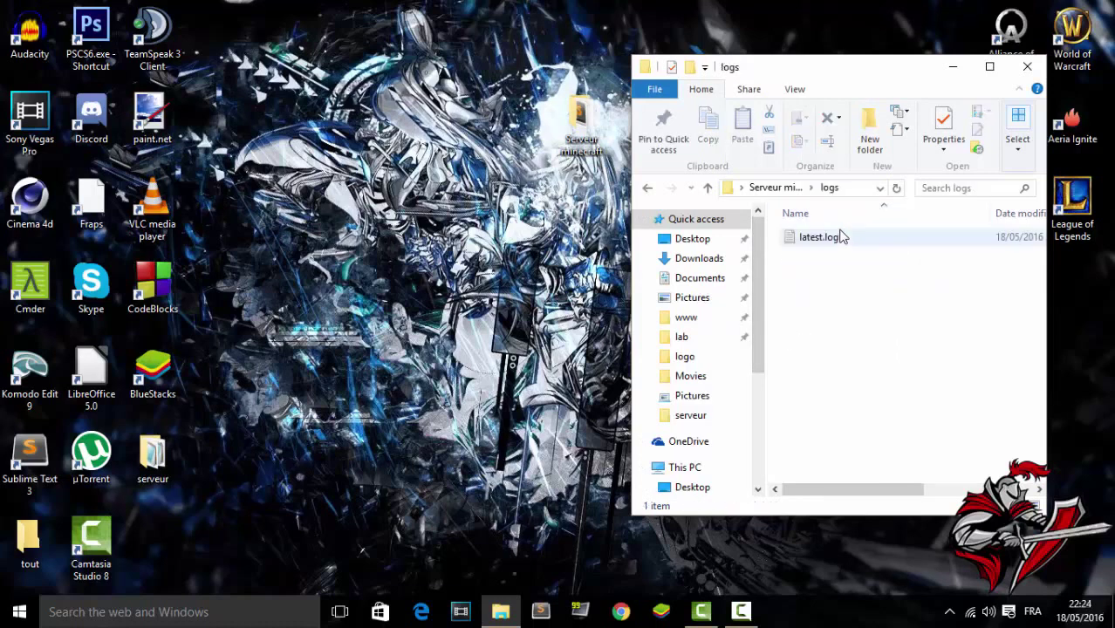
{"action": "left_click", "coordinate": [838, 240]}
{"action": "double_click", "coordinate": [837, 240]}
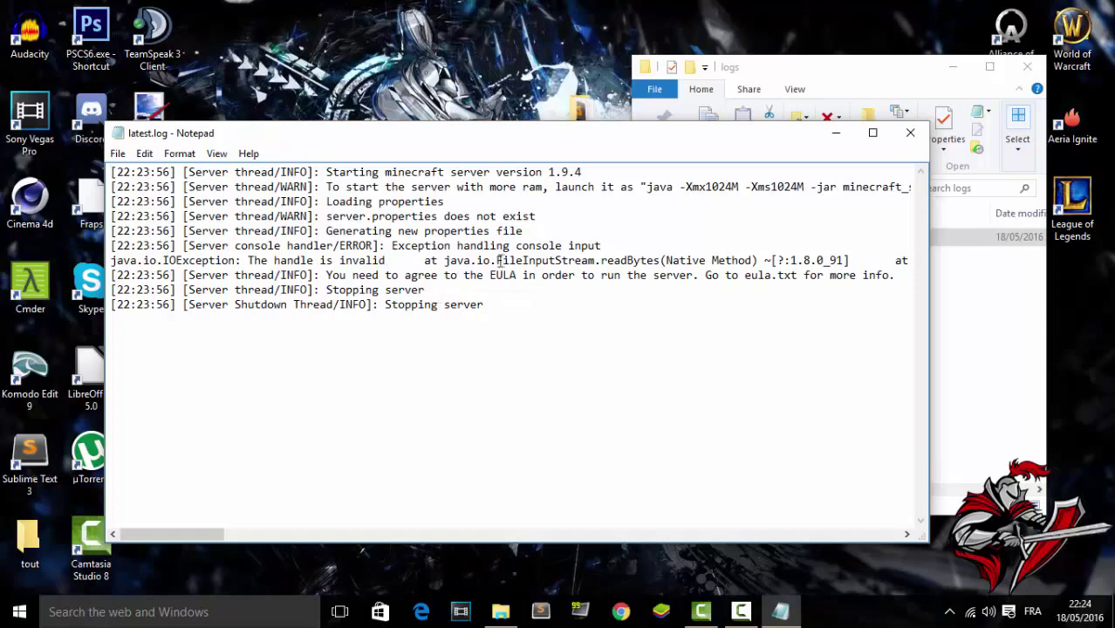
{"action": "left_click", "coordinate": [910, 133]}
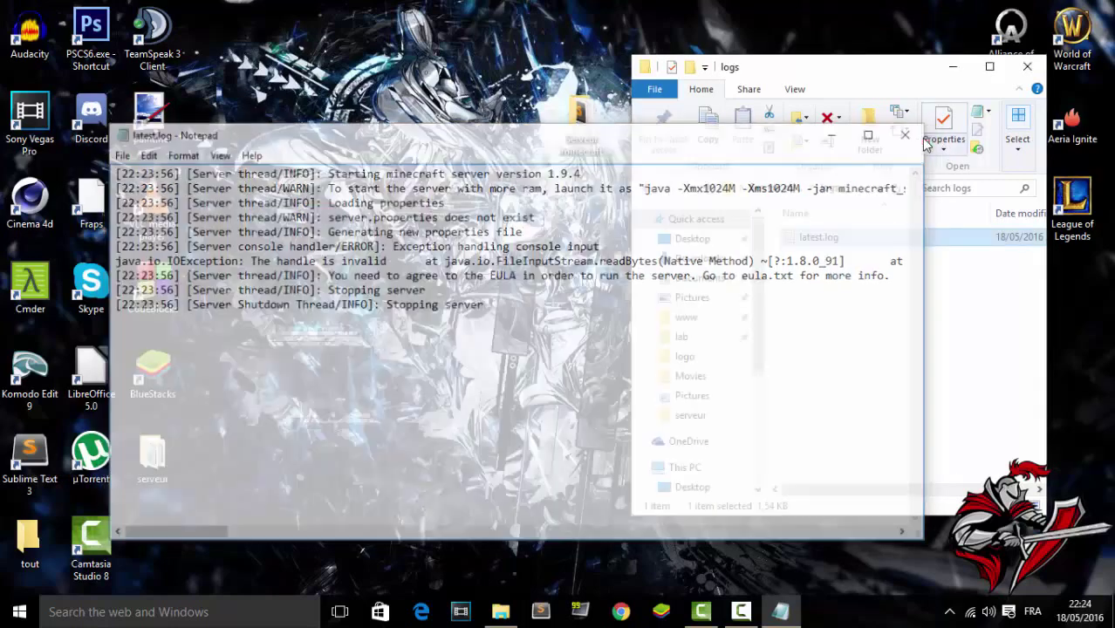
- Accept the licence agreement by setting eula=true in eula.txt in the Serveur minecraft folder, then close the file
{"action": "left_click", "coordinate": [769, 188]}
{"action": "double_click", "coordinate": [838, 254]}
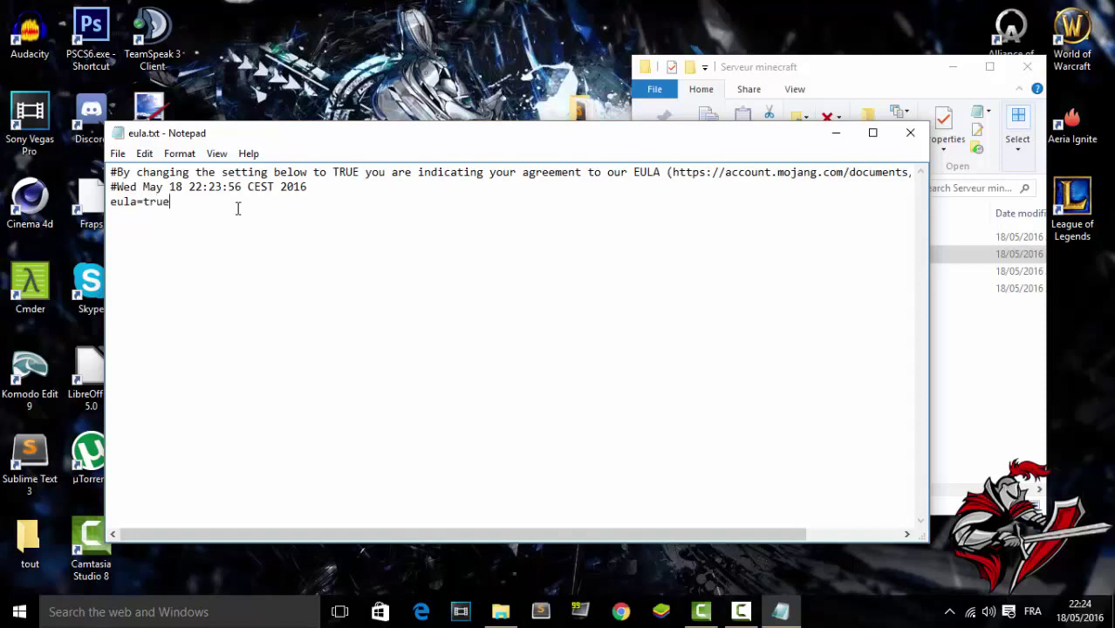
{"action": "left_click", "coordinate": [910, 133]}
- Run minecraft_server.1.9.4.jar again and maximize the Minecraft server window
{"action": "double_click", "coordinate": [806, 272]}
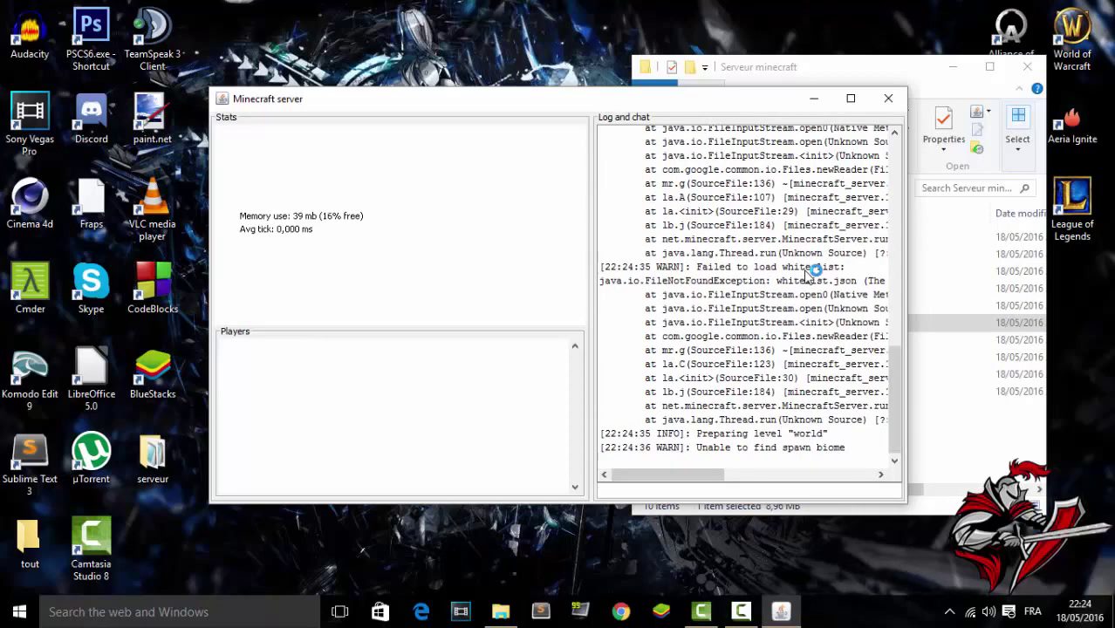
{"action": "left_click", "coordinate": [851, 100]}
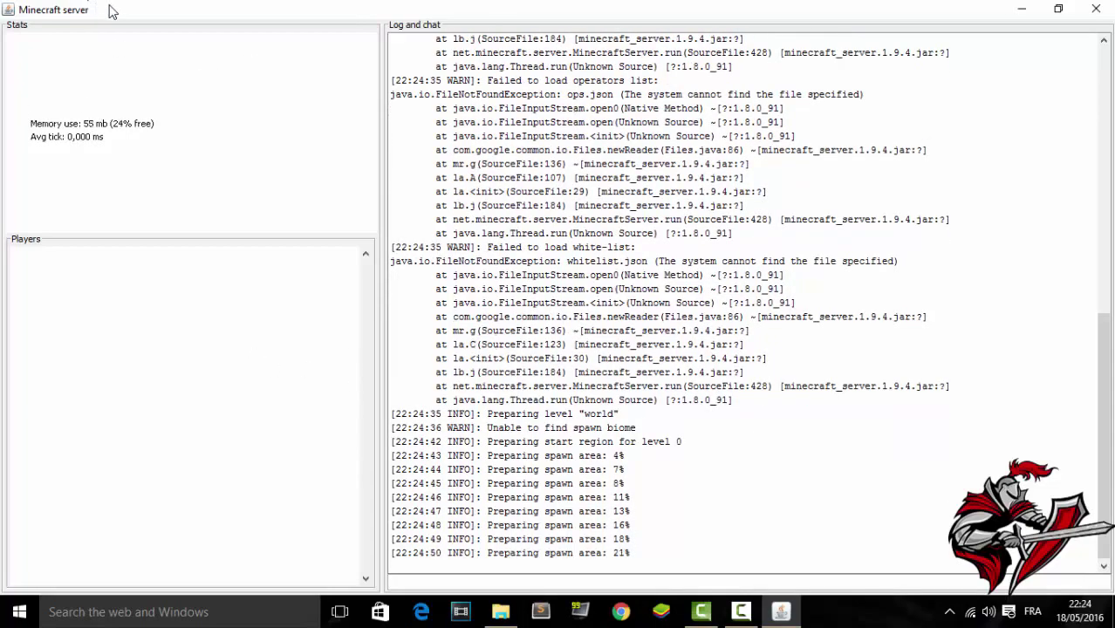
{"action": "left_click_drag", "start_coordinate": [109, 10], "coordinate": [308, 116]}
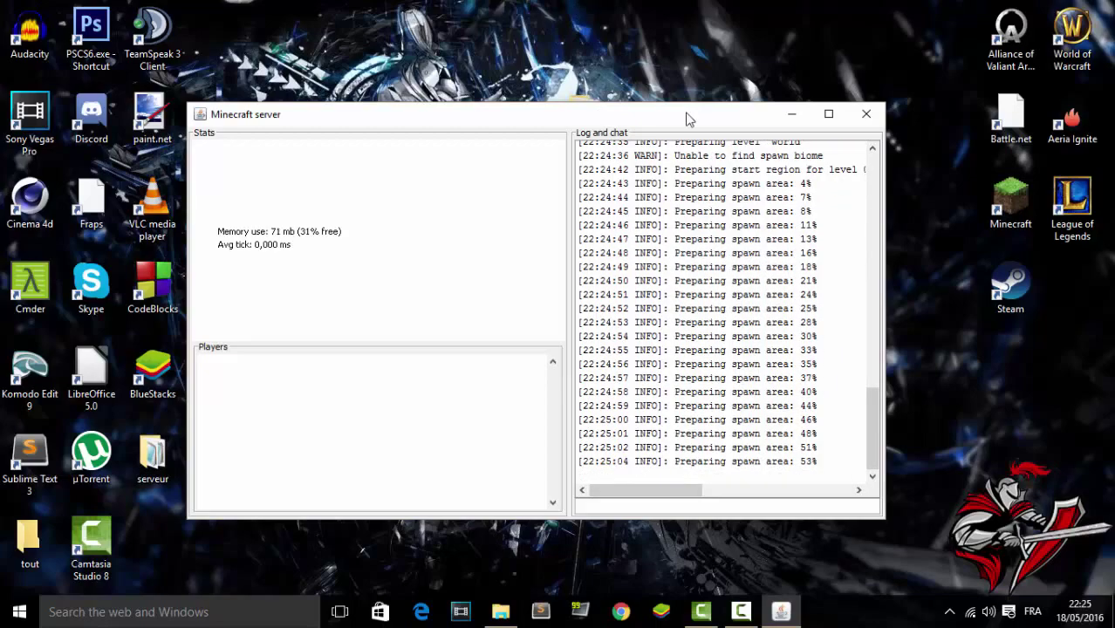
{"action": "left_click_drag", "start_coordinate": [688, 114], "coordinate": [560, 236]}
{"action": "double_click", "coordinate": [560, 236]}
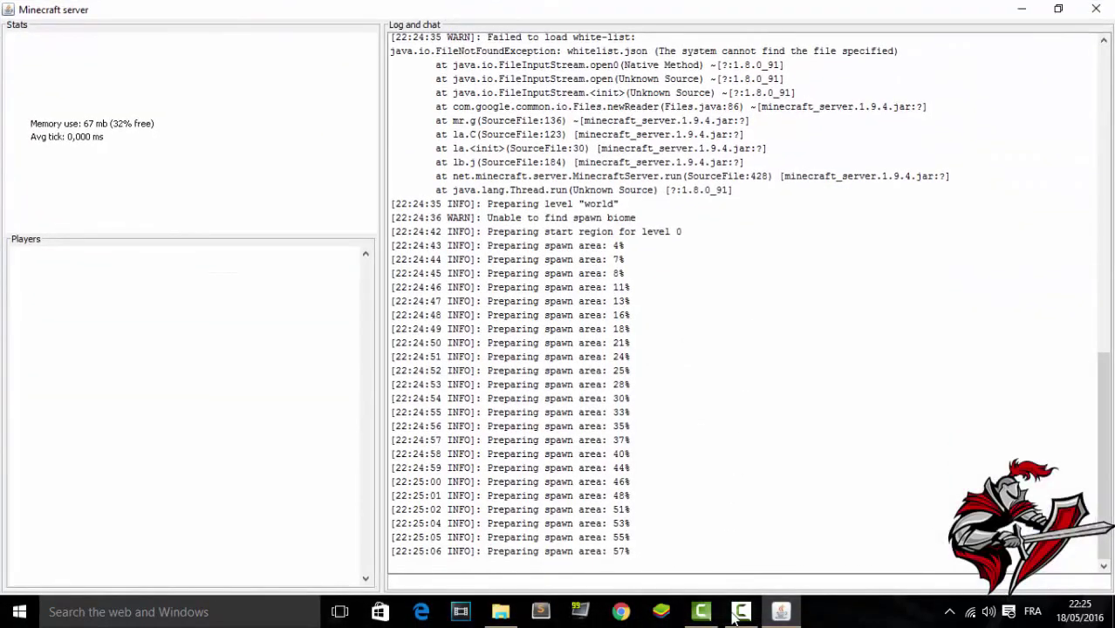
- Check the generated files in the Serveur minecraft folder, then shut the Minecraft server down with the stop command
{"action": "left_click", "coordinate": [500, 611]}
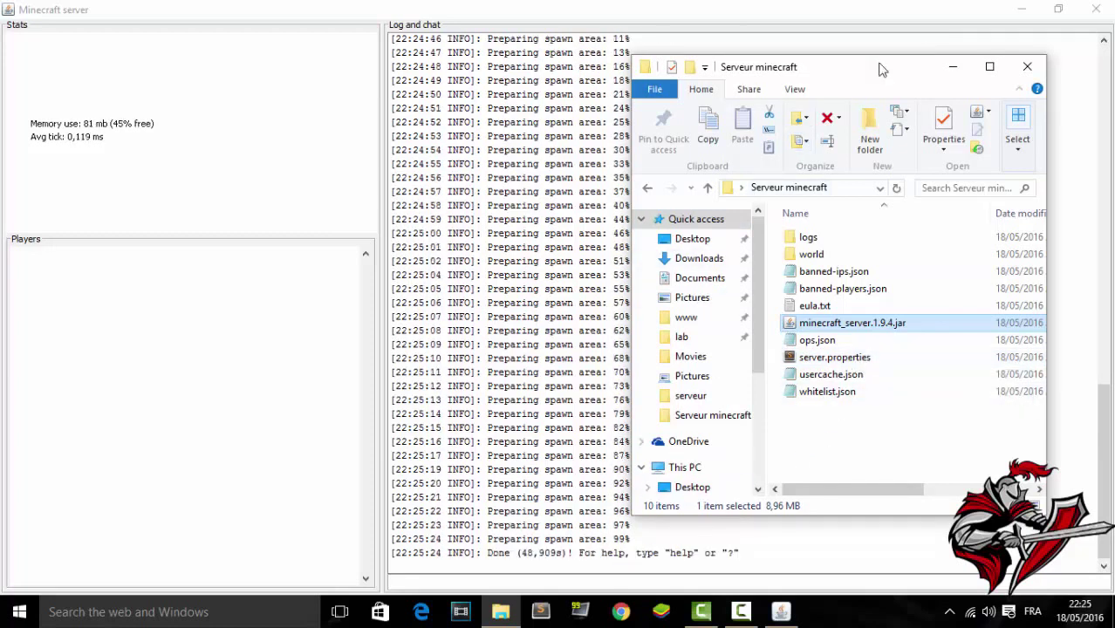
{"action": "left_click", "coordinate": [953, 67]}
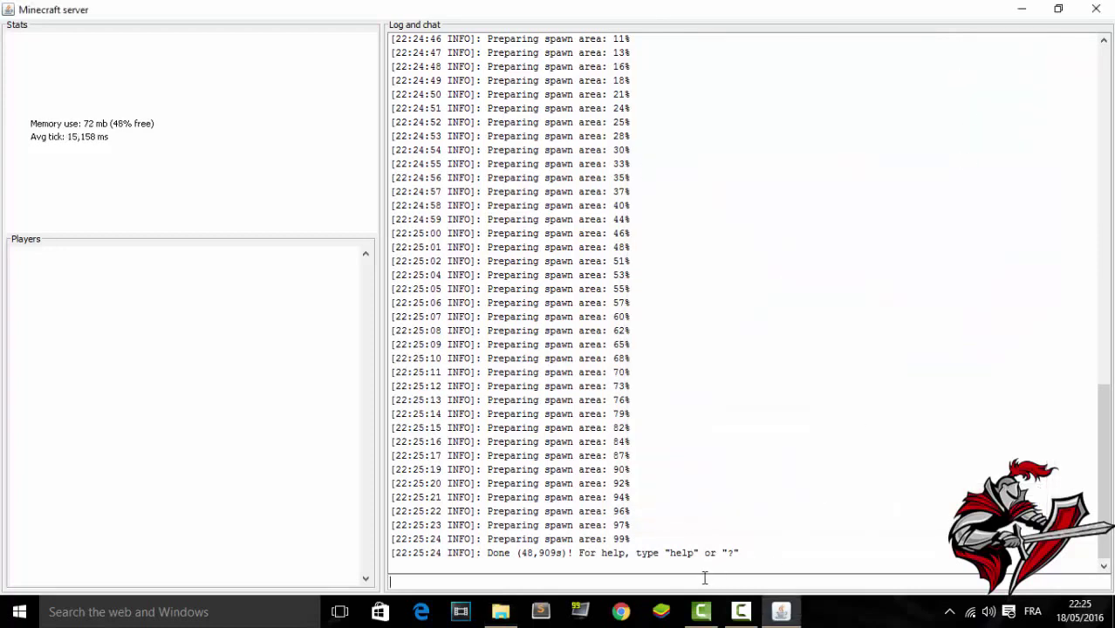
{"action": "type", "text": "stop"}
{"action": "key", "text": "Return"}
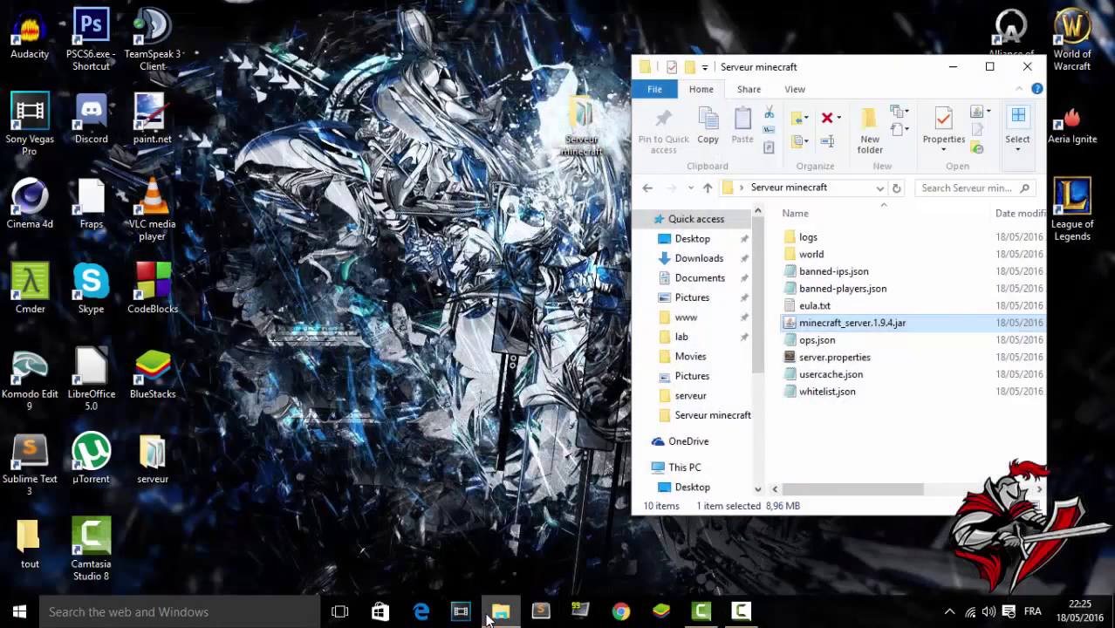
- Look through the generated world folder inside Serveur minecraft and return to the server folder
{"action": "left_click", "coordinate": [500, 612]}
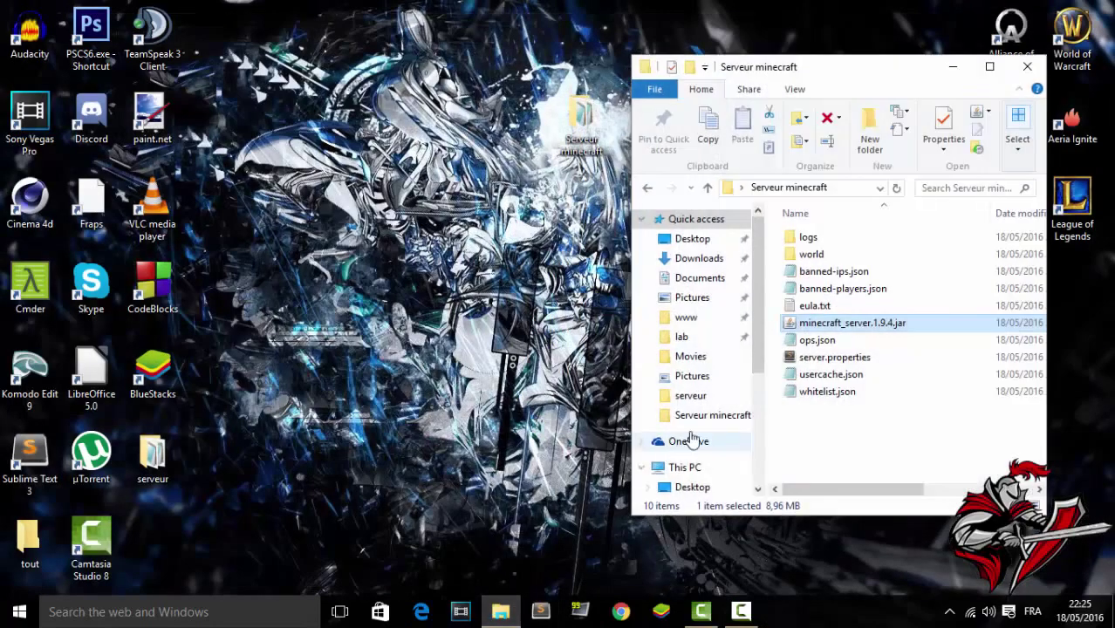
{"action": "left_click", "coordinate": [820, 241]}
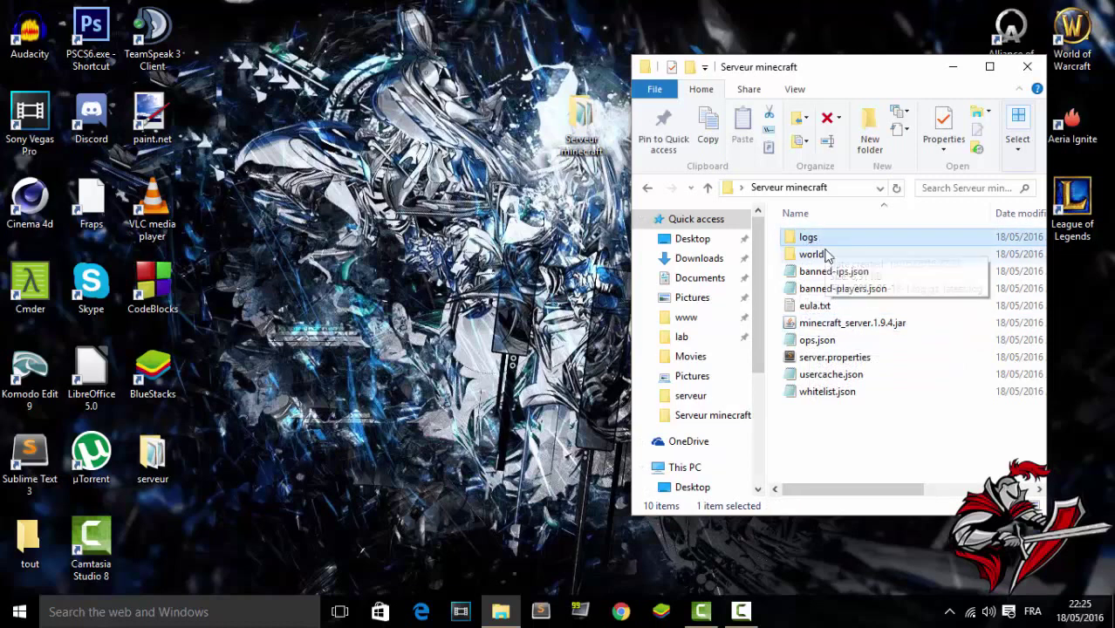
{"action": "double_click", "coordinate": [820, 254]}
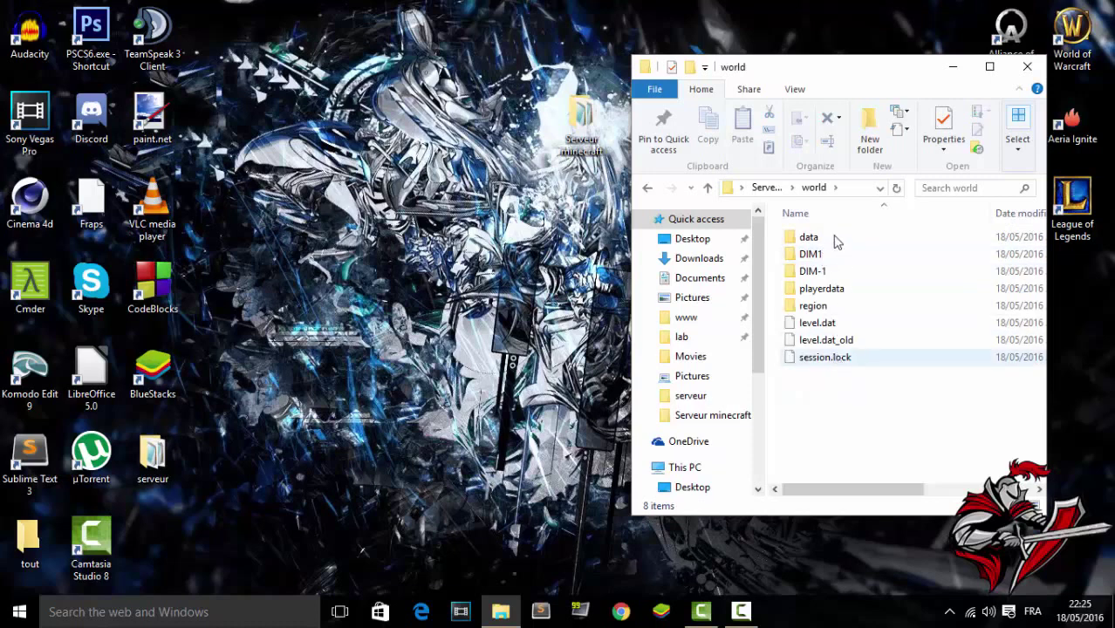
{"action": "left_click", "coordinate": [647, 187]}
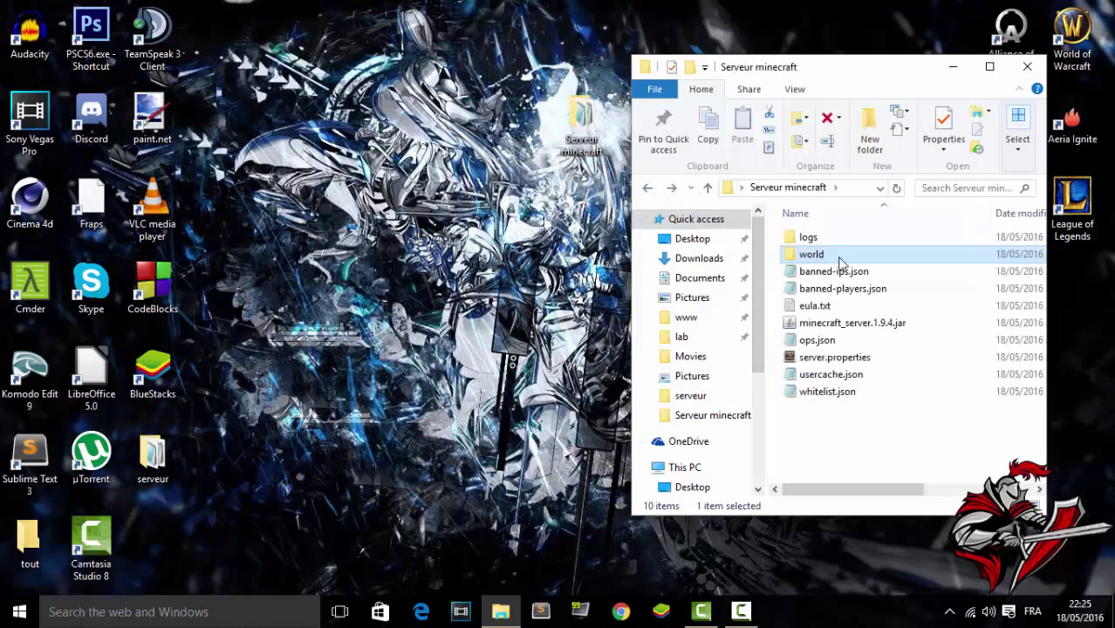
- View the contents of banned-ips.json, banned-players.json and ops.json in the server folder, closing each file after reading it
{"action": "left_click", "coordinate": [864, 274]}
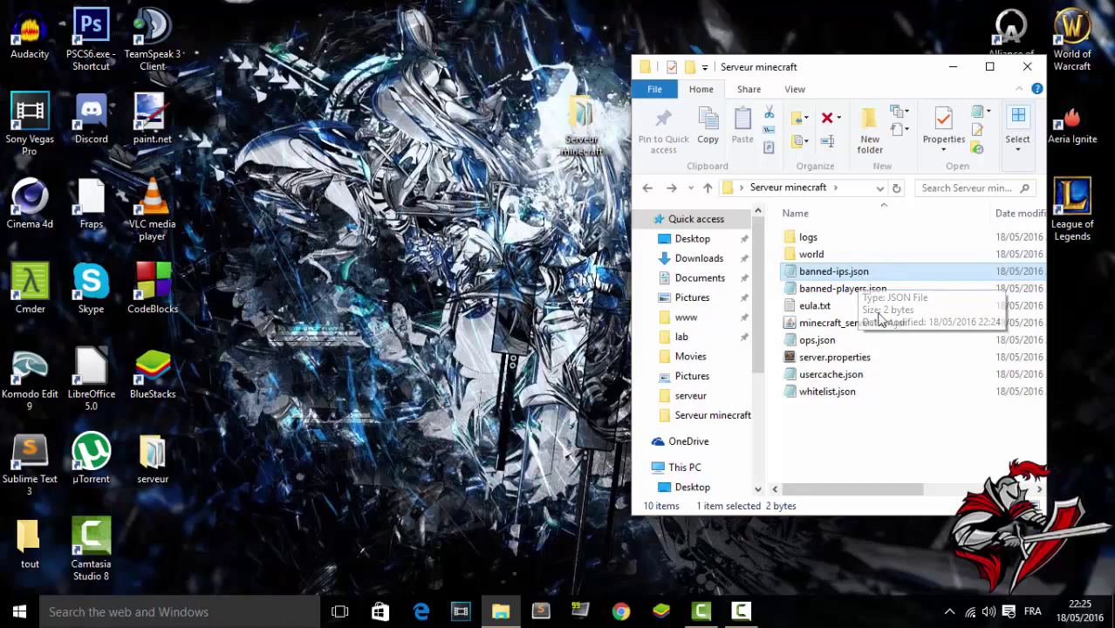
{"action": "double_click", "coordinate": [855, 276]}
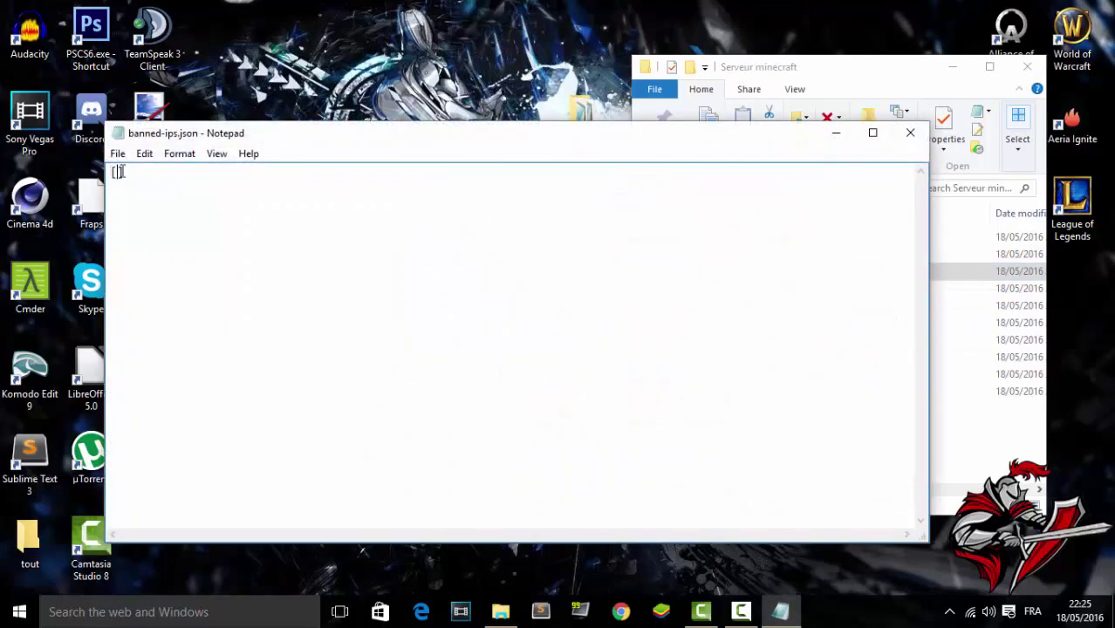
{"action": "left_click", "coordinate": [899, 134]}
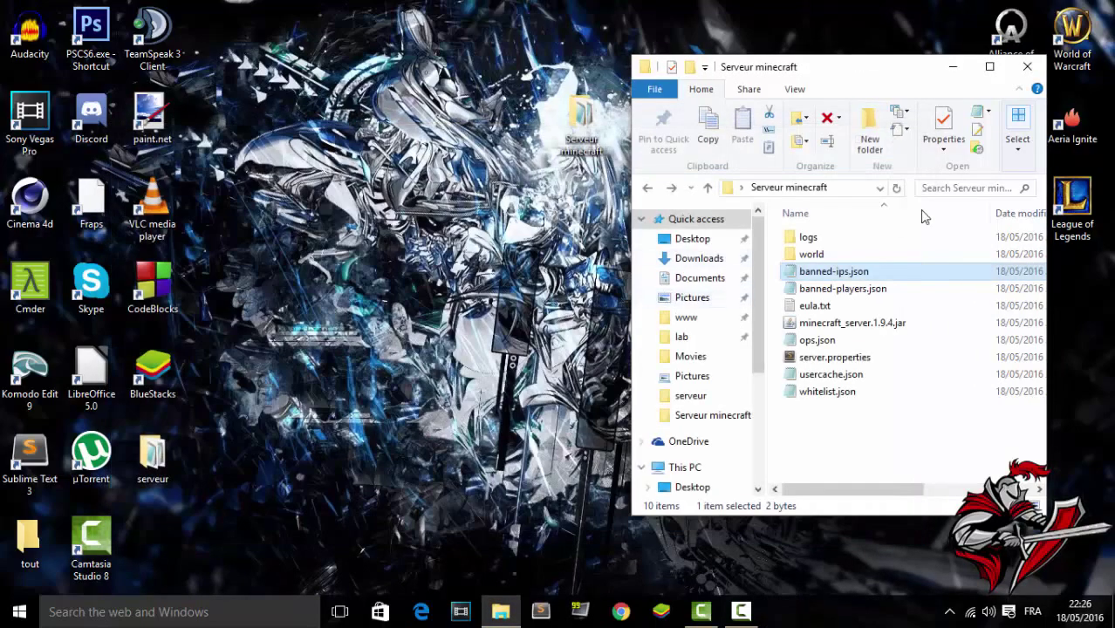
{"action": "double_click", "coordinate": [905, 288]}
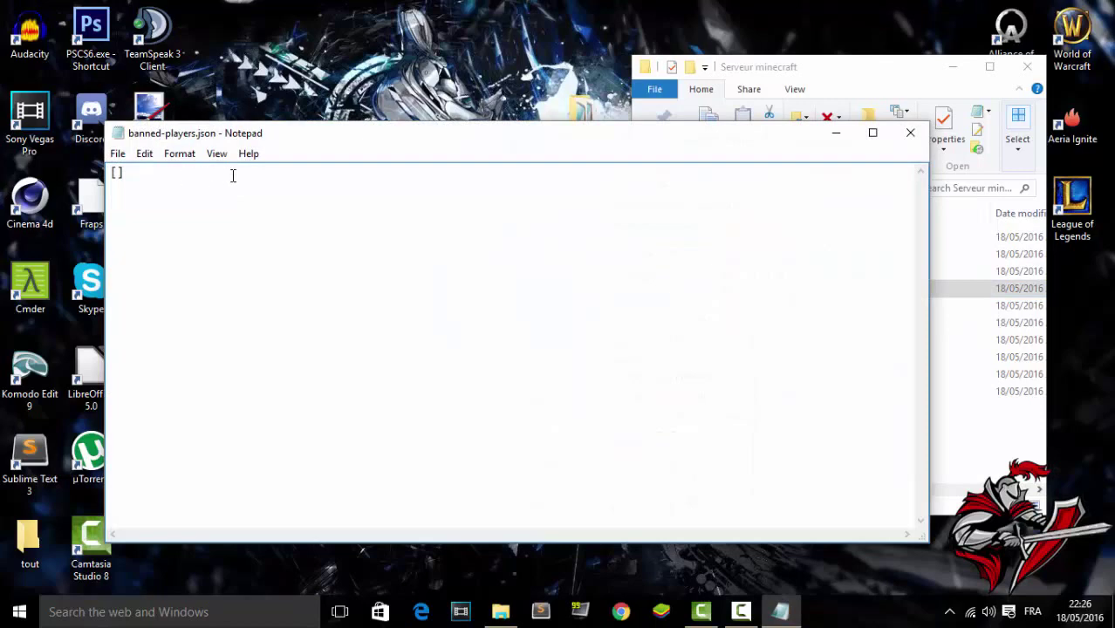
{"action": "left_click", "coordinate": [911, 134]}
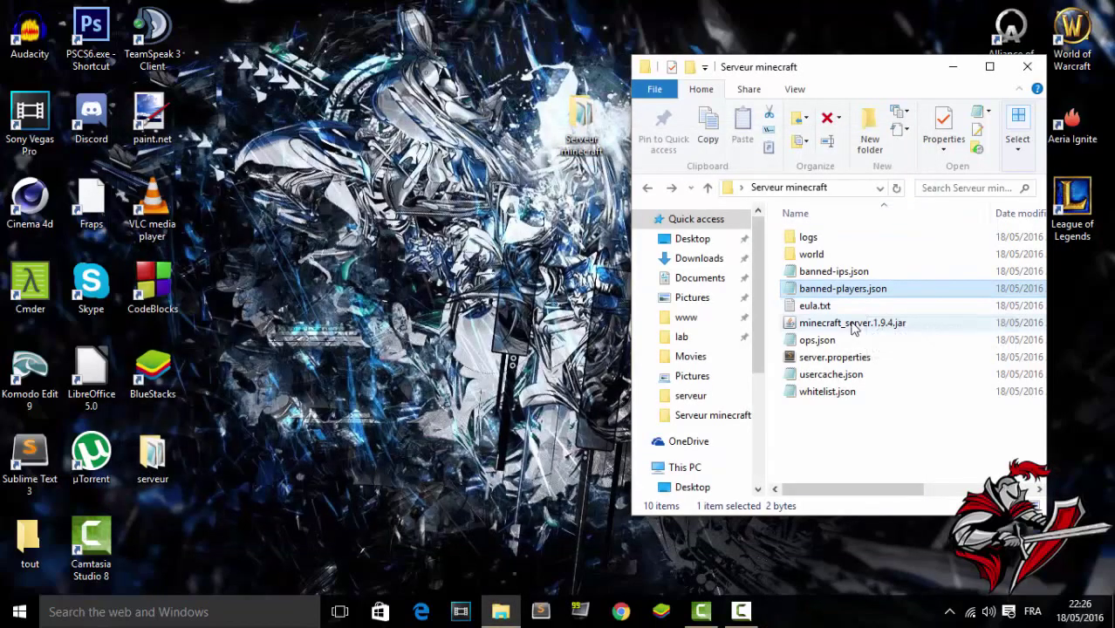
{"action": "double_click", "coordinate": [820, 341]}
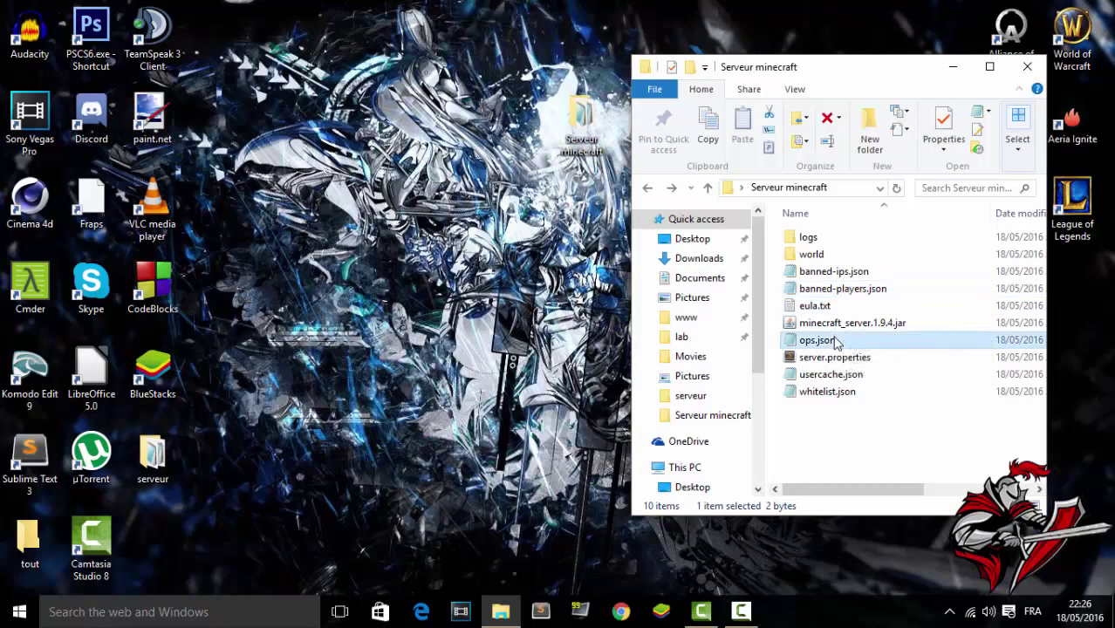
{"action": "left_click", "coordinate": [910, 132]}
- Open server.properties from the server folder with Notepad and maximize its window
{"action": "left_click", "coordinate": [868, 359]}
{"action": "right_click", "coordinate": [841, 357]}
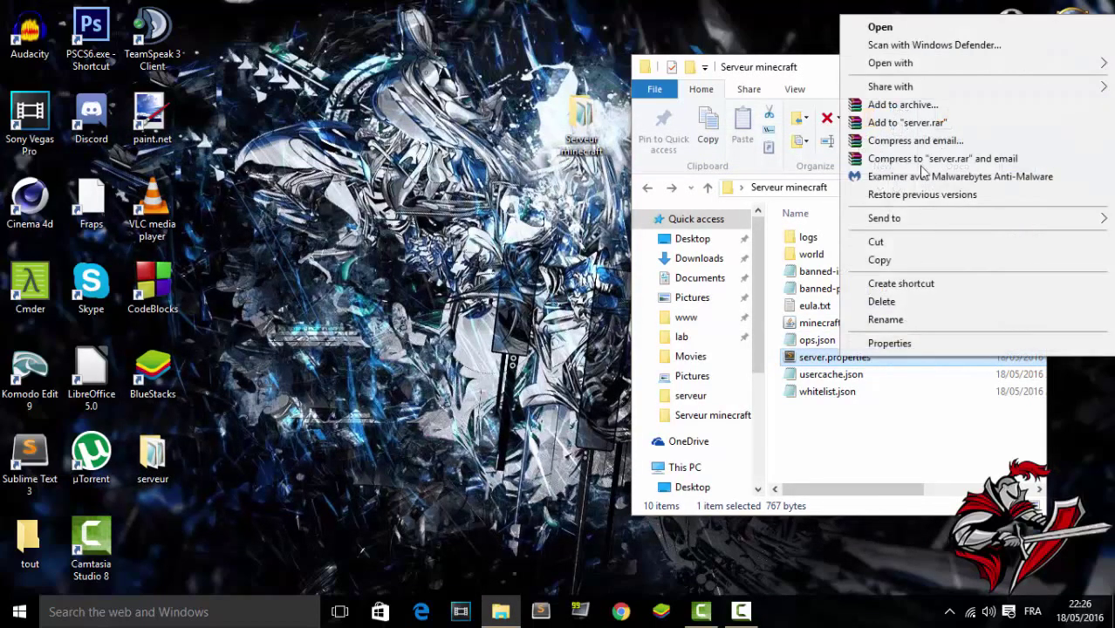
{"action": "mouse_move", "coordinate": [910, 66]}
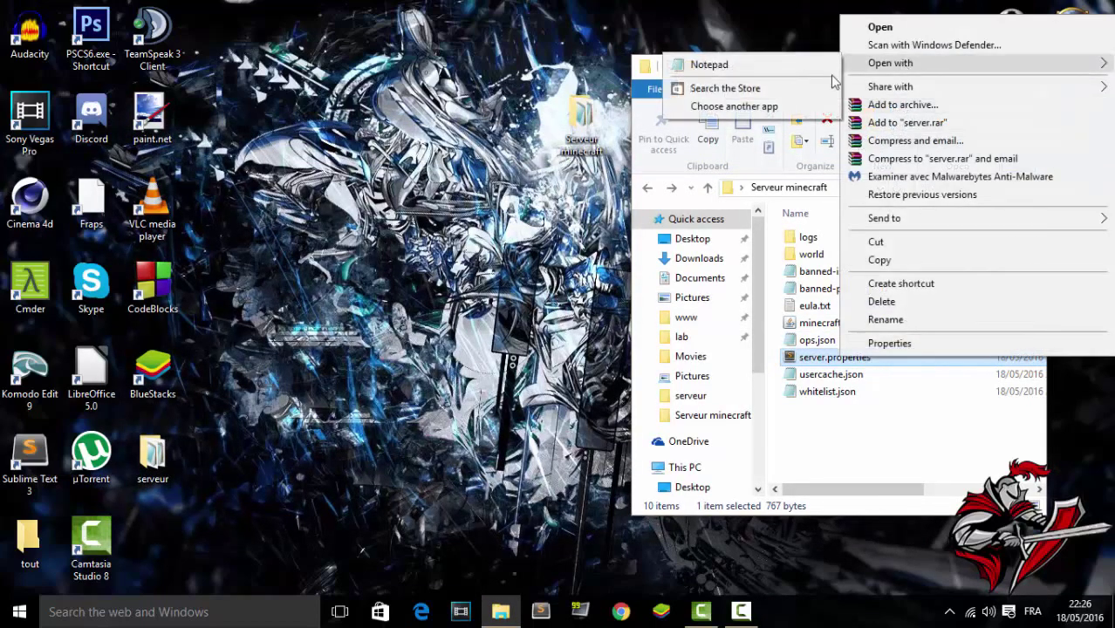
{"action": "left_click", "coordinate": [785, 63]}
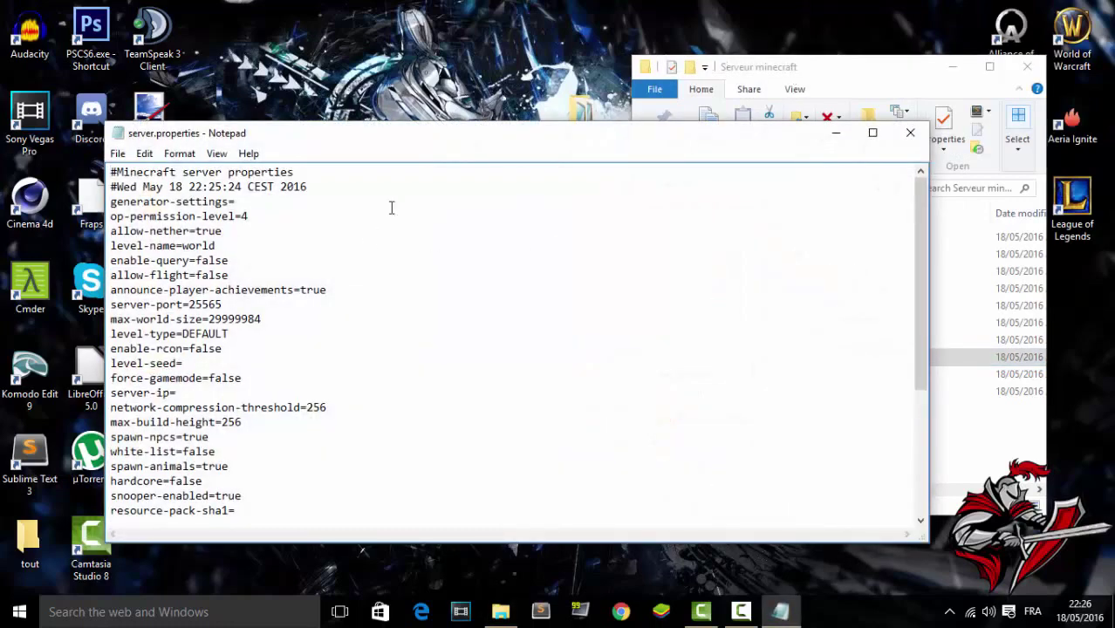
{"action": "left_click", "coordinate": [873, 133]}
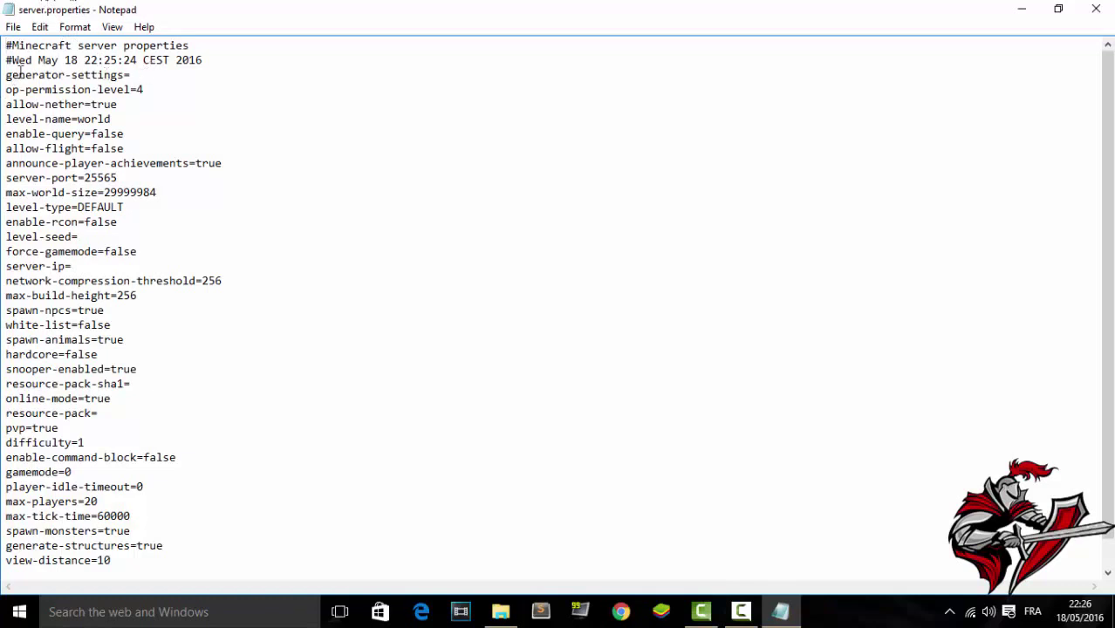
- Set op-permission-level to 2 and level-name to "Lord infinity dgt" in server.properties
{"action": "left_click", "coordinate": [139, 77]}
{"action": "left_click_drag", "start_coordinate": [78, 119], "coordinate": [140, 119]}
{"action": "key", "text": "BackSpace"}
{"action": "type", "text": "Lord infinity dgt"}
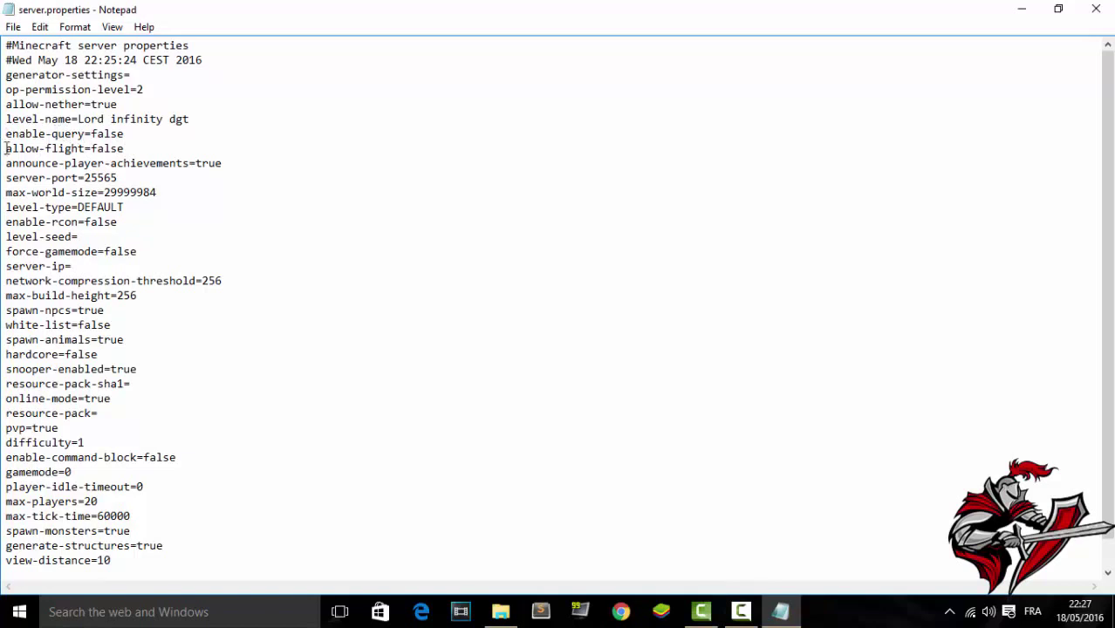
- Review the allow-flight, force-gamemode and server-ip entries in server.properties
{"action": "left_click_drag", "start_coordinate": [5, 149], "coordinate": [126, 150]}
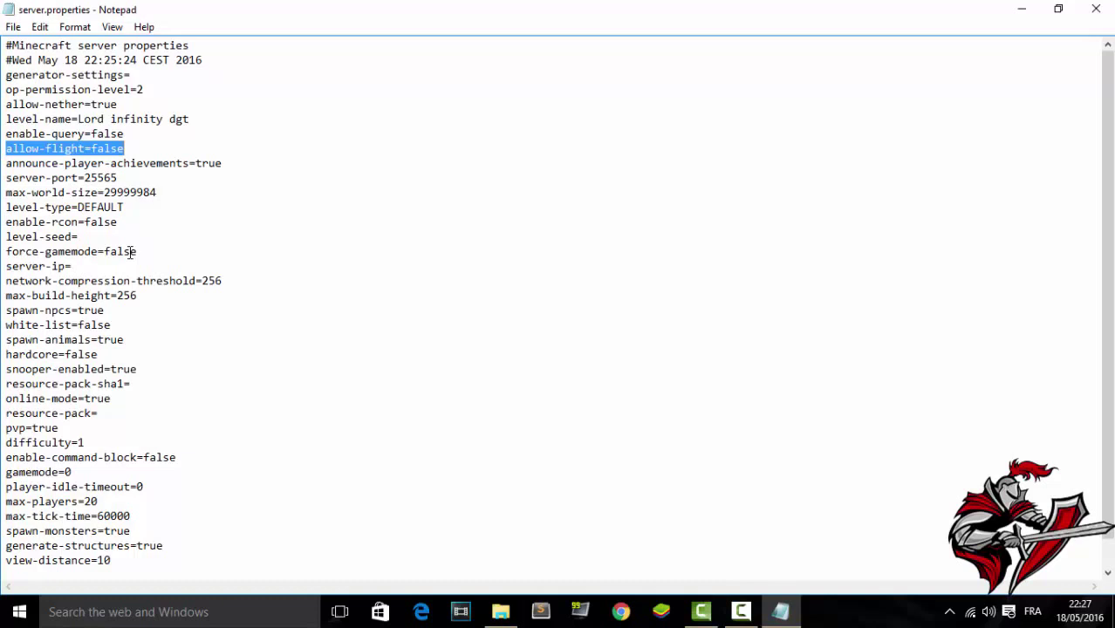
{"action": "left_click", "coordinate": [138, 252]}
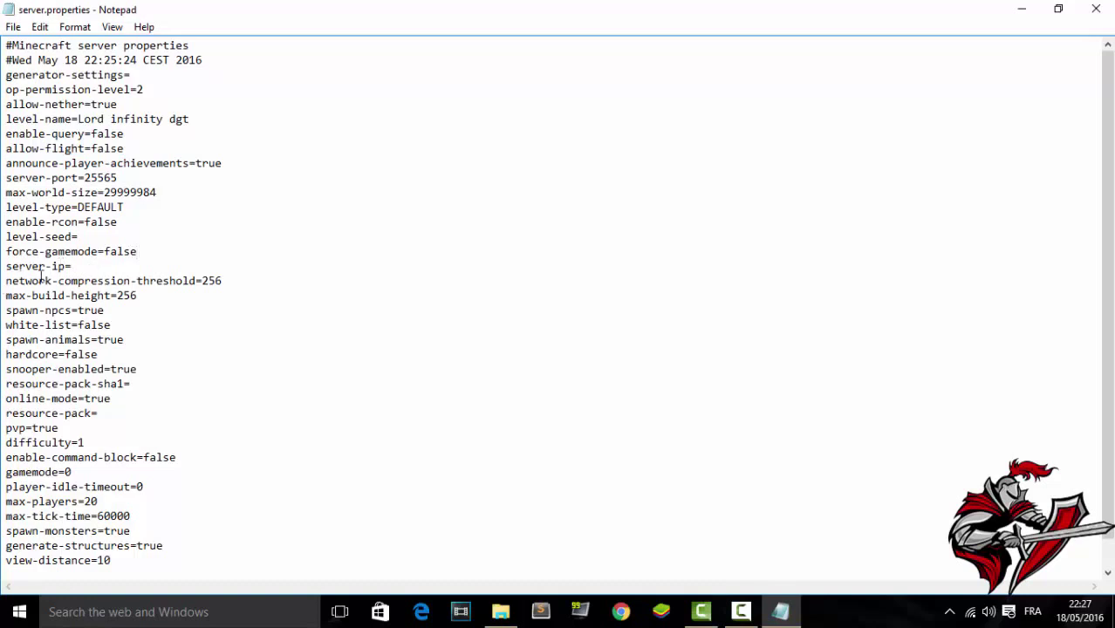
{"action": "left_click", "coordinate": [72, 266]}
- Switch to Chrome and open the OMGServ hosting site at omgserv.com/fr/
{"action": "left_click", "coordinate": [621, 611]}
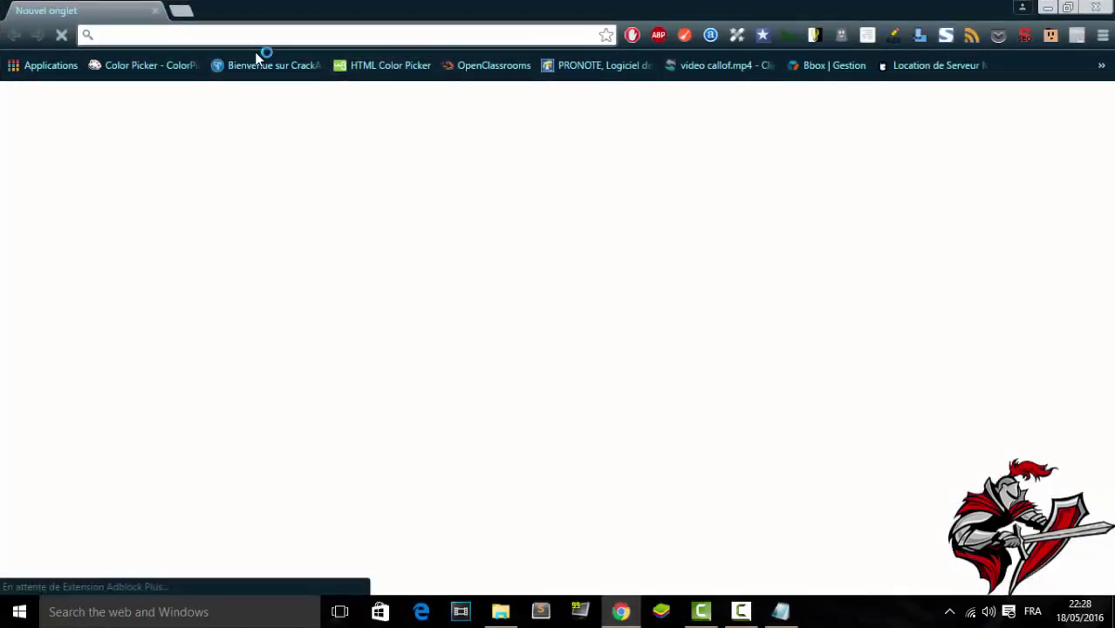
{"action": "type", "text": "om"}
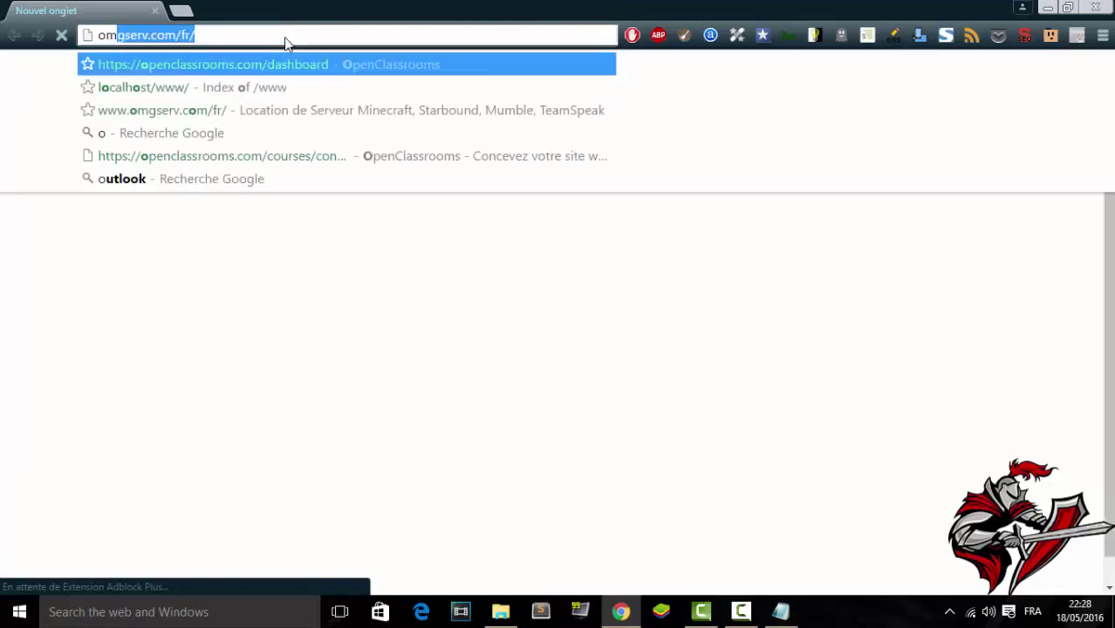
{"action": "type", "text": "g"}
{"action": "key", "text": "Return"}
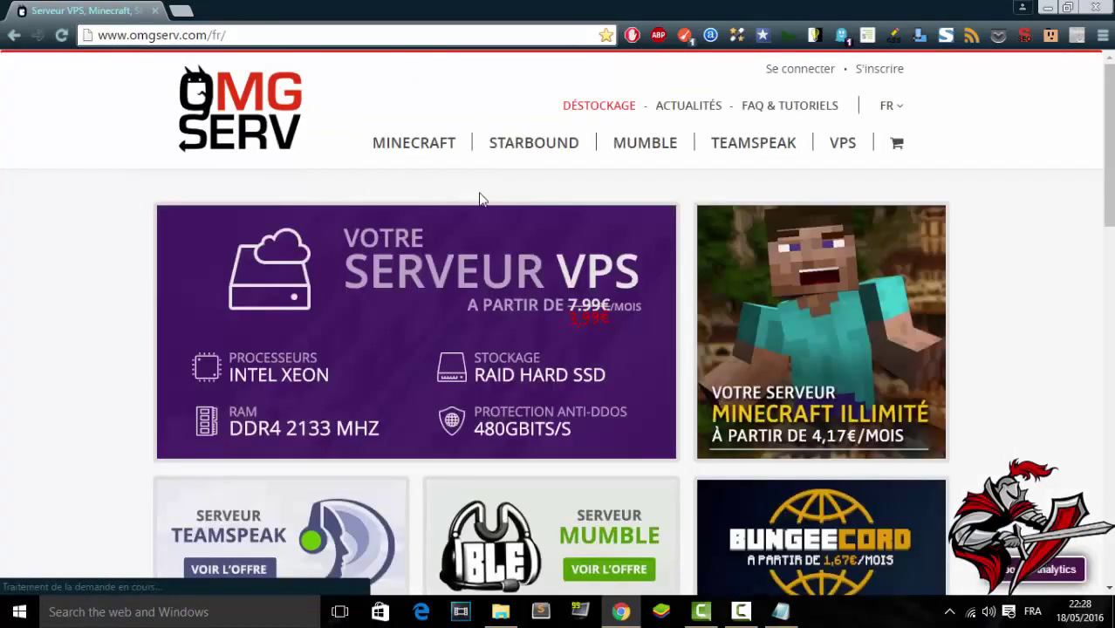
{"action": "scroll", "coordinate": [481, 196], "scroll_direction": "down", "scroll_amount": 1}
{"action": "scroll", "coordinate": [501, 219], "scroll_direction": "up", "scroll_amount": 1}
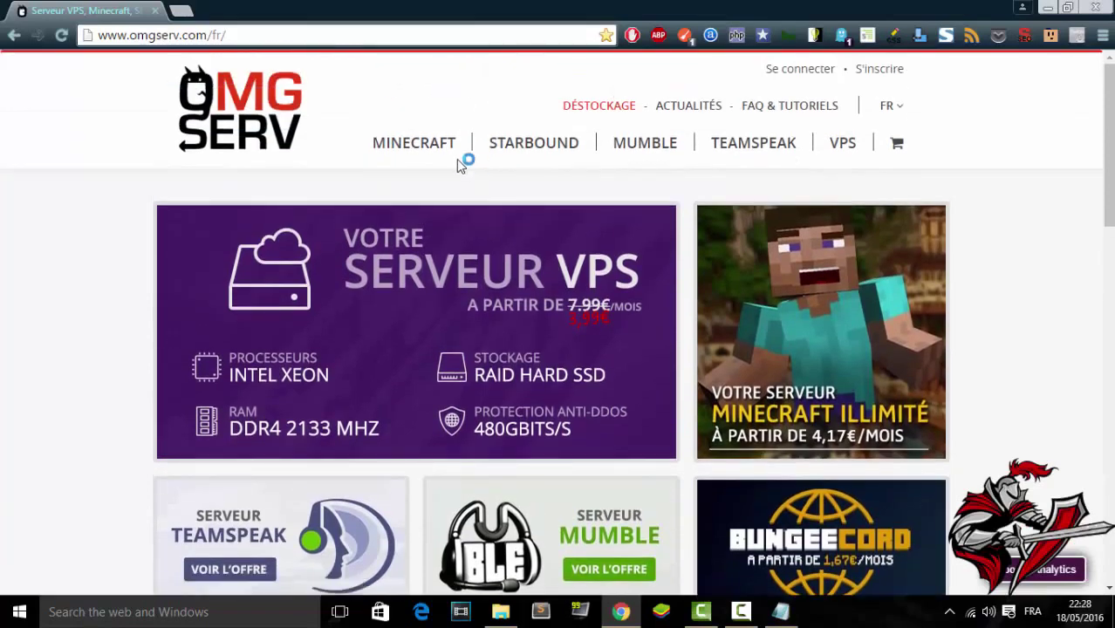
- Examine the features of OMGServ's Serveur Minecraft Gratuit offer, including its Protection Anti-DDoS description
{"action": "mouse_move", "coordinate": [389, 163]}
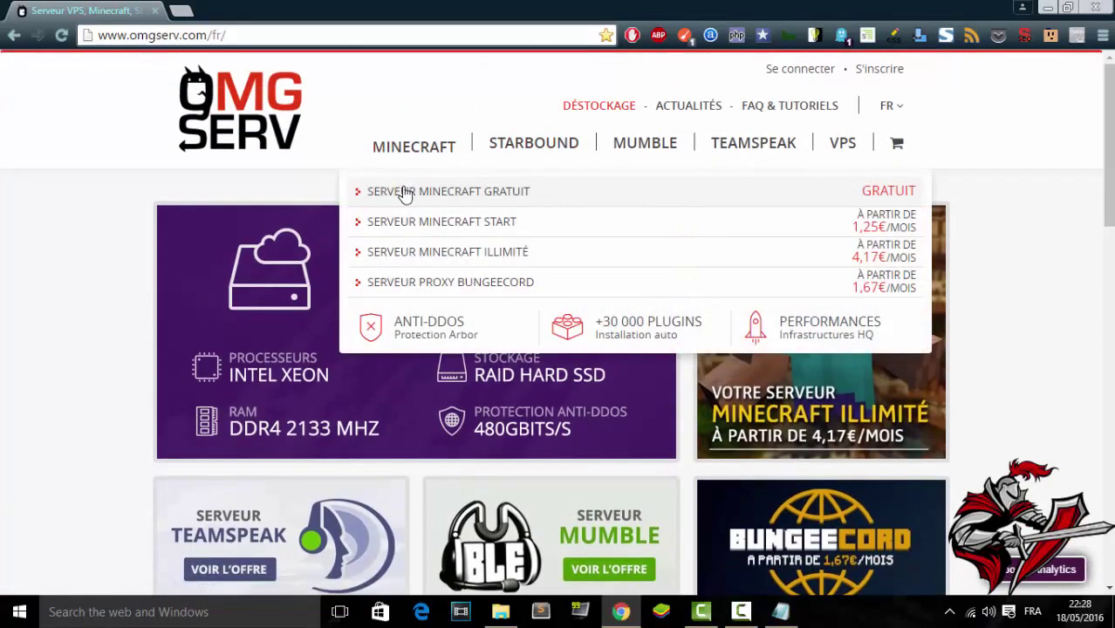
{"action": "left_click", "coordinate": [403, 192]}
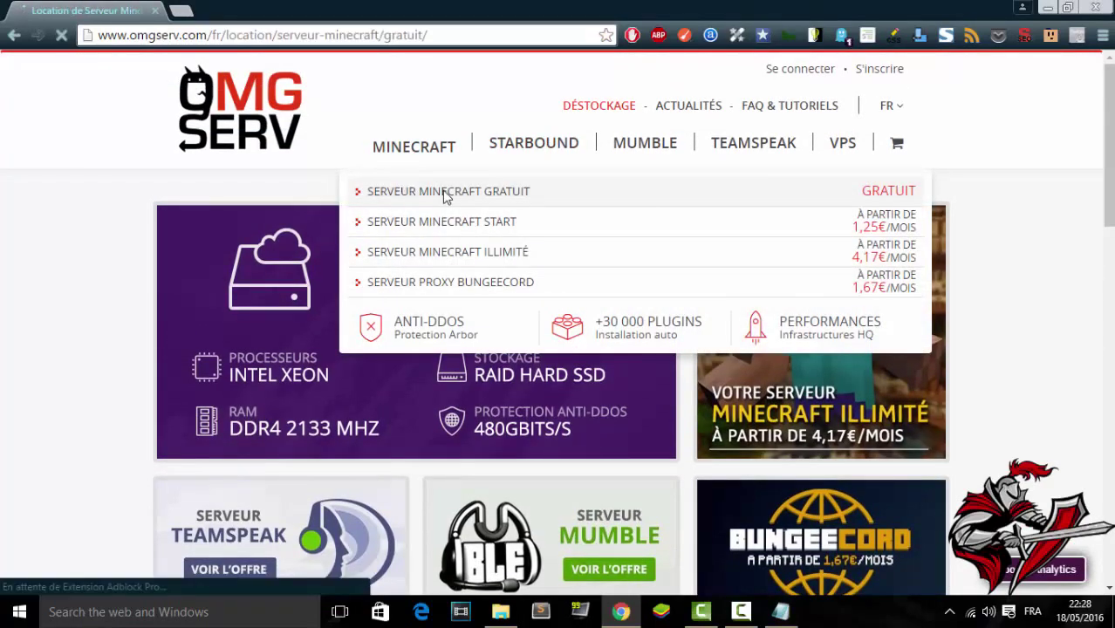
{"action": "scroll", "coordinate": [453, 205], "scroll_direction": "down", "scroll_amount": 1}
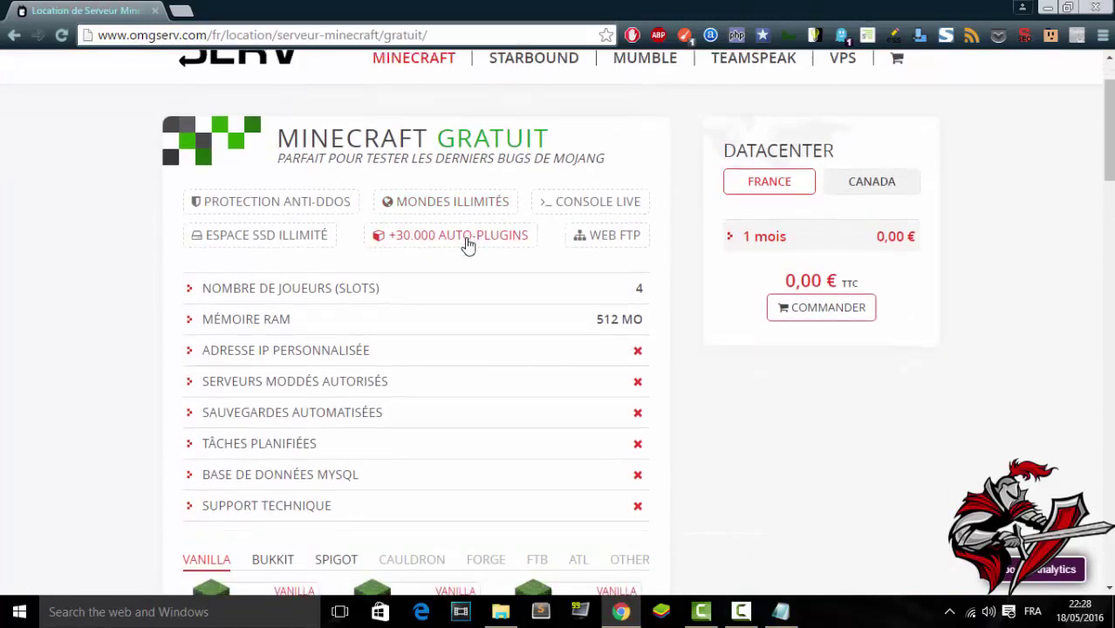
{"action": "scroll", "coordinate": [469, 245], "scroll_direction": "down", "scroll_amount": 1}
{"action": "left_click_drag", "start_coordinate": [648, 201], "coordinate": [656, 216]}
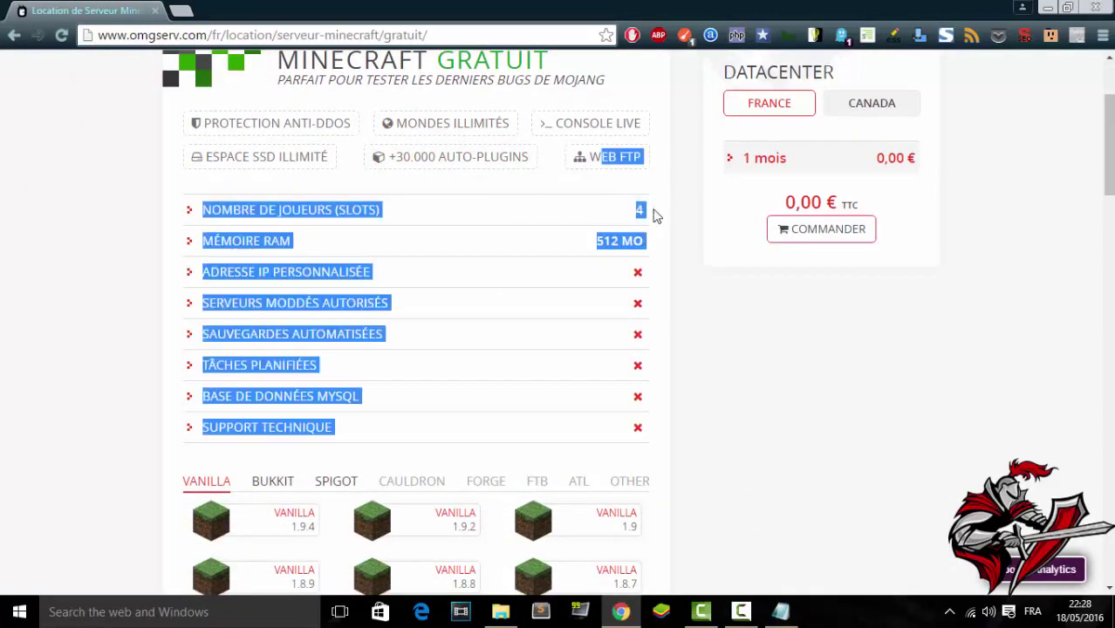
{"action": "left_click", "coordinate": [619, 252]}
{"action": "scroll", "coordinate": [611, 257], "scroll_direction": "up", "scroll_amount": 1}
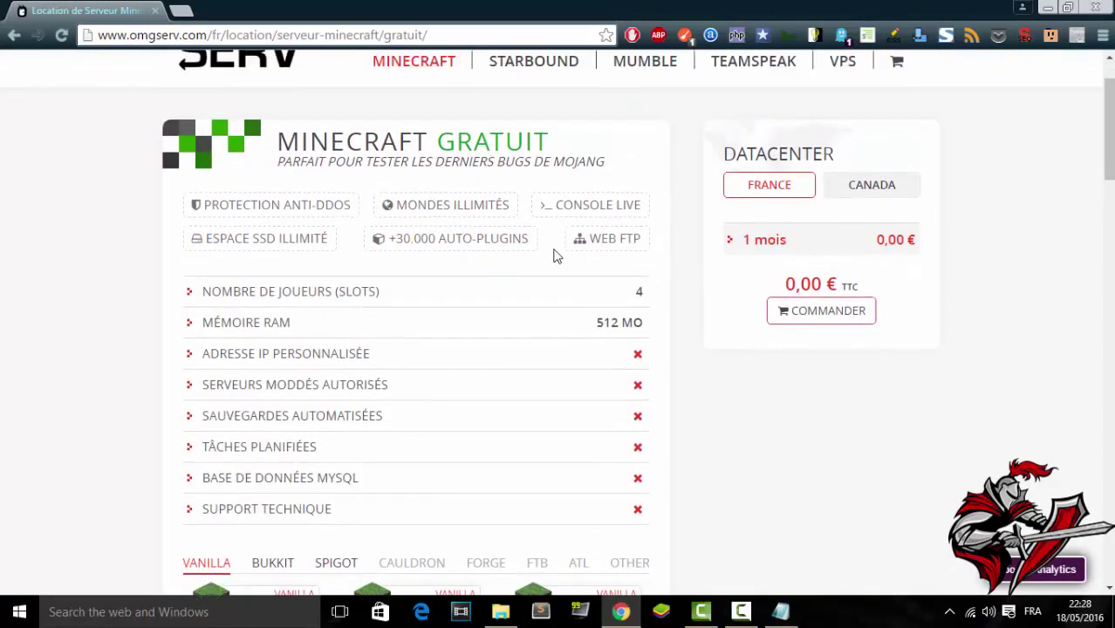
{"action": "left_click", "coordinate": [309, 210]}
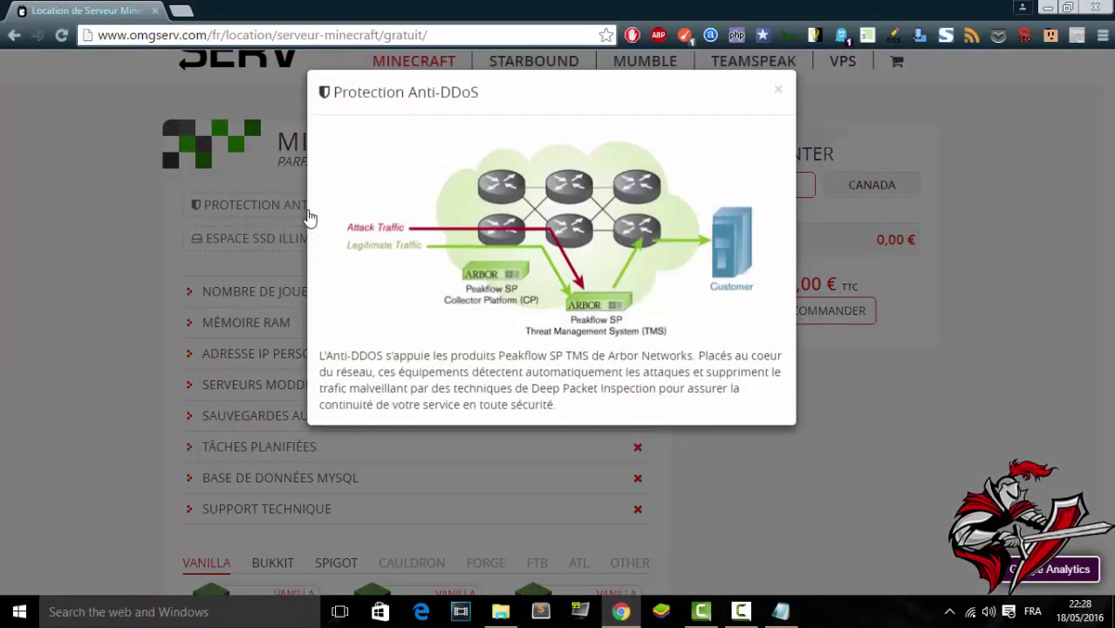
{"action": "left_click", "coordinate": [779, 97]}
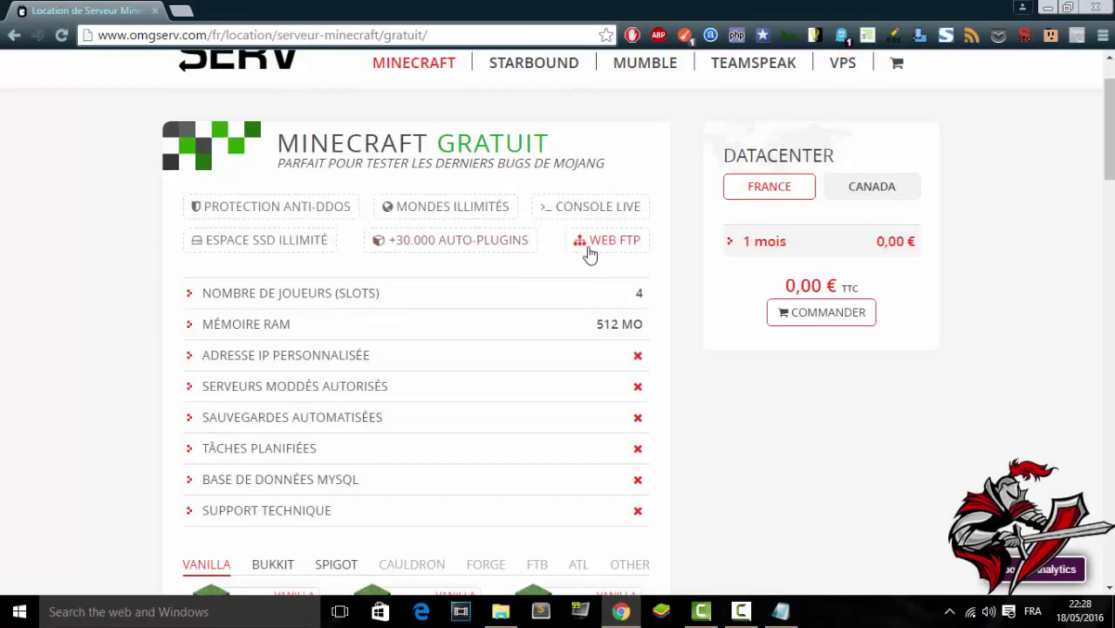
- Open the Serveur Minecraft Start offer and examine its features and rental prices
{"action": "scroll", "coordinate": [523, 219], "scroll_direction": "up", "scroll_amount": 1}
{"action": "mouse_move", "coordinate": [424, 153]}
{"action": "left_click", "coordinate": [469, 225]}
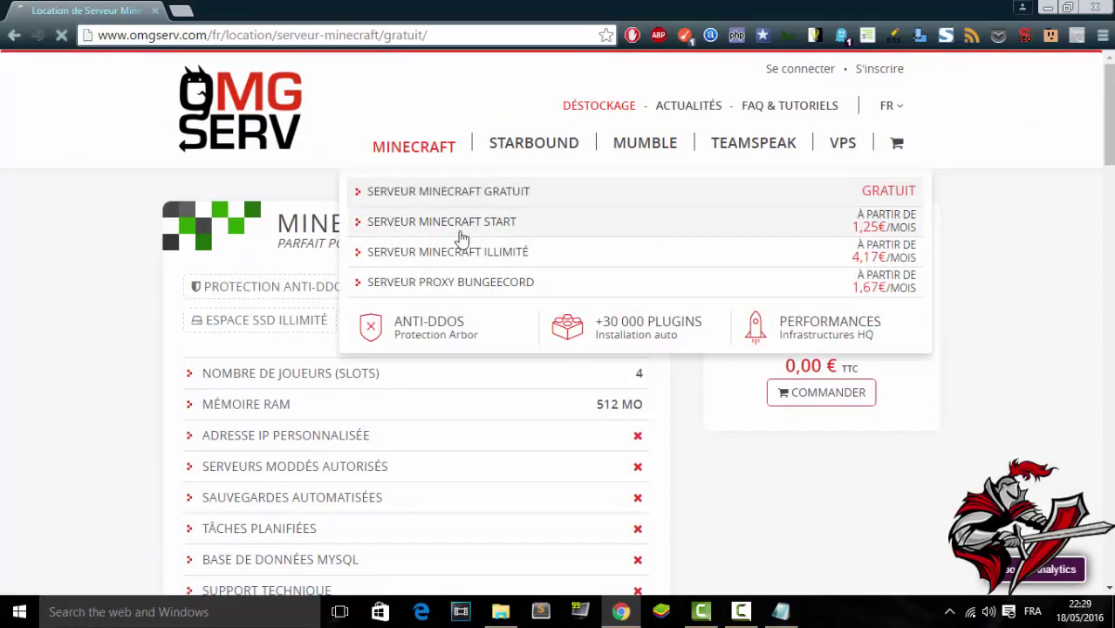
{"action": "scroll", "coordinate": [515, 273], "scroll_direction": "down", "scroll_amount": 2}
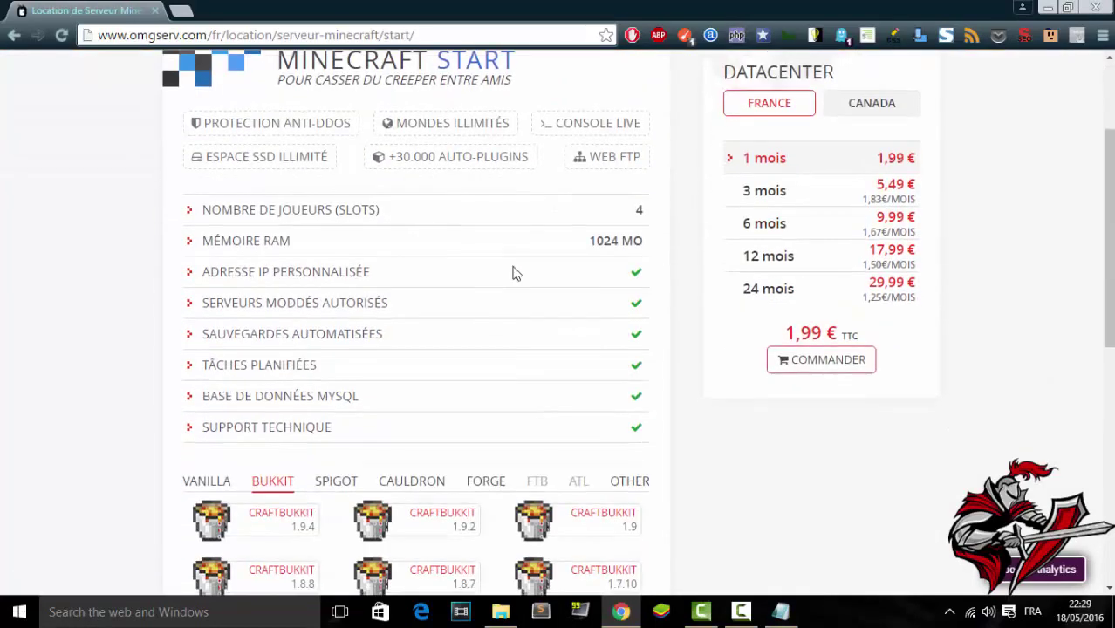
- Open the Serveur Minecraft Illimité offer and examine its features
{"action": "scroll", "coordinate": [639, 218], "scroll_direction": "up", "scroll_amount": 2}
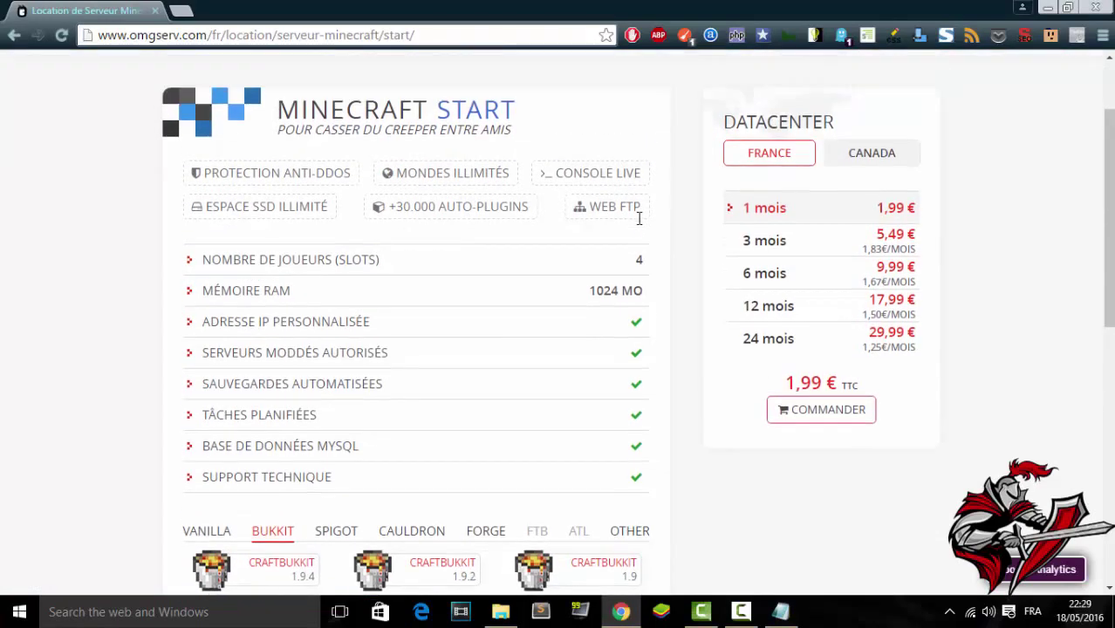
{"action": "mouse_move", "coordinate": [430, 150]}
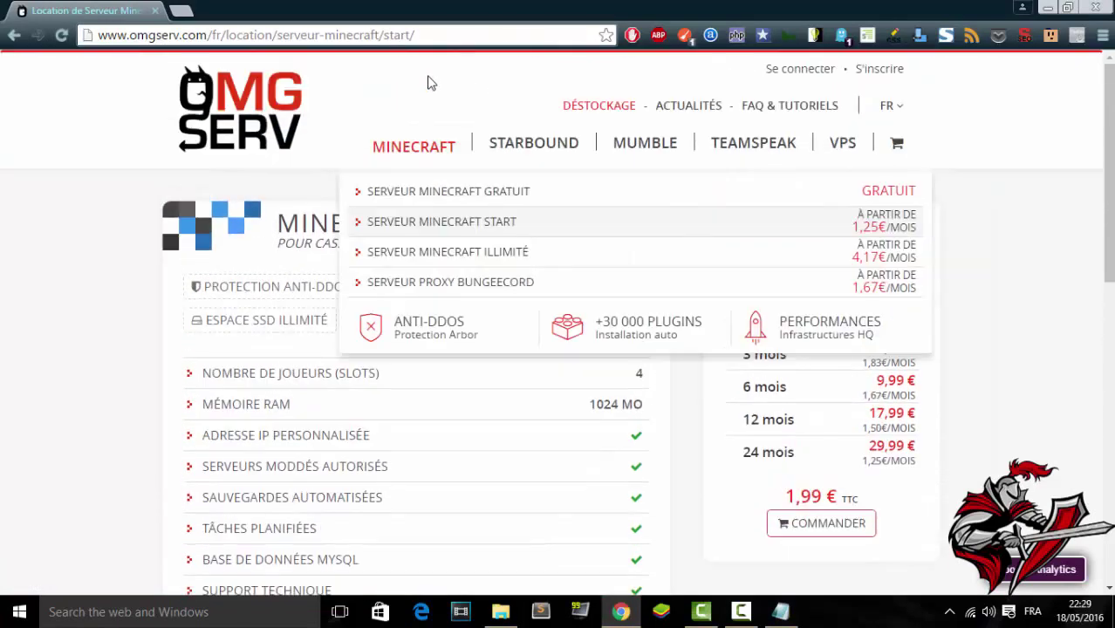
{"action": "left_click", "coordinate": [462, 250]}
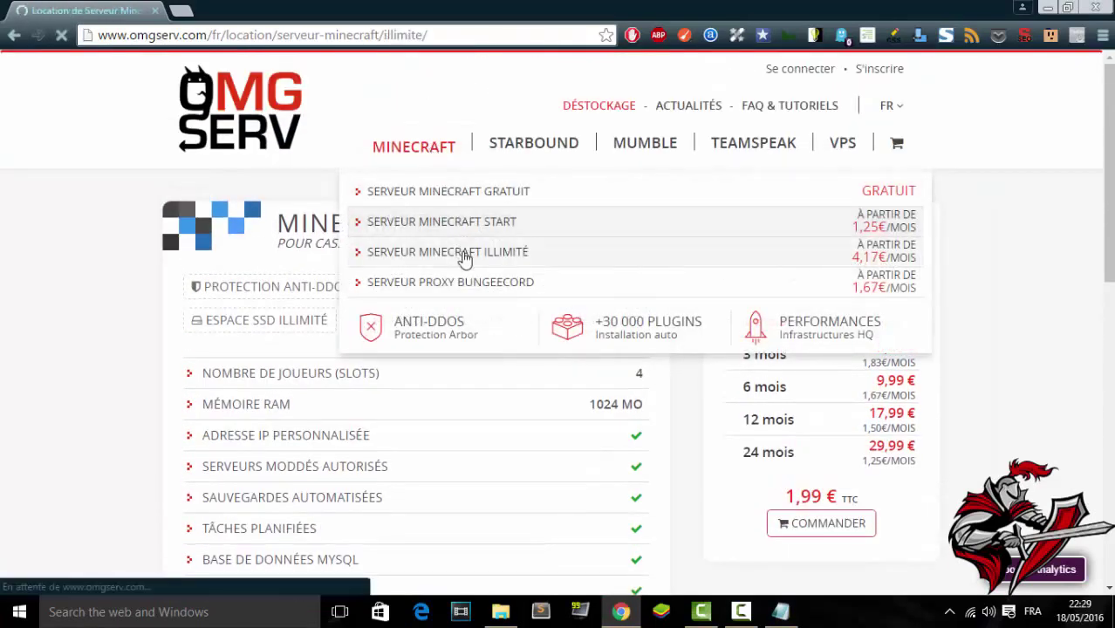
{"action": "scroll", "coordinate": [497, 262], "scroll_direction": "down", "scroll_amount": 2}
{"action": "scroll", "coordinate": [375, 178], "scroll_direction": "up", "scroll_amount": 2}
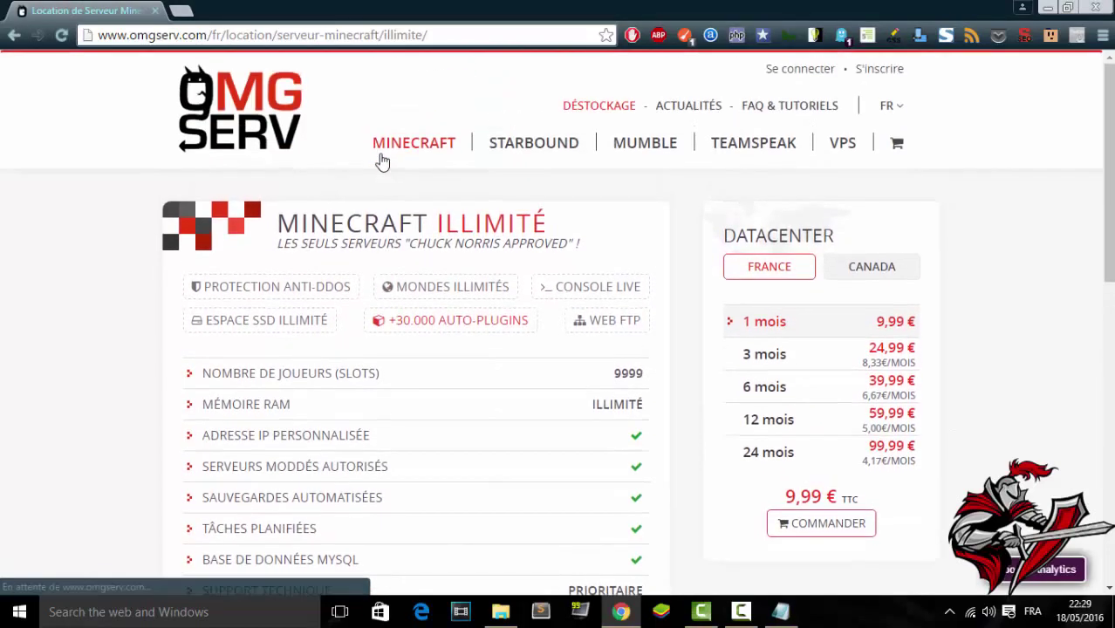
{"action": "scroll", "coordinate": [529, 240], "scroll_direction": "down", "scroll_amount": 1}
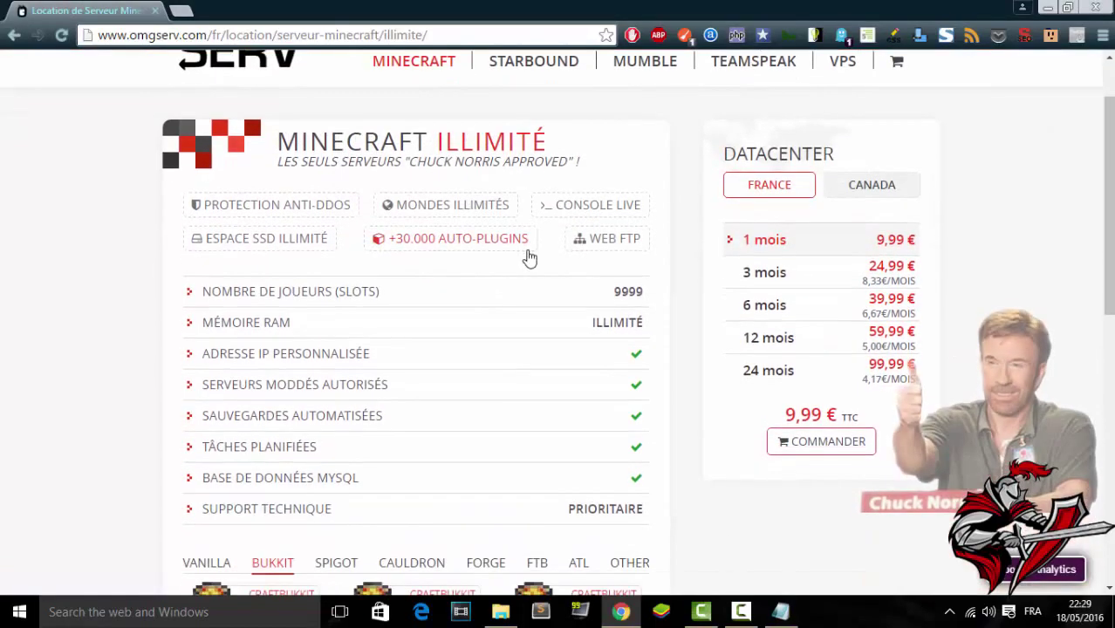
- Compare the Minecraft Illimité rental prices for the 24, 6, 3 and 1 month durations
{"action": "left_click", "coordinate": [811, 375]}
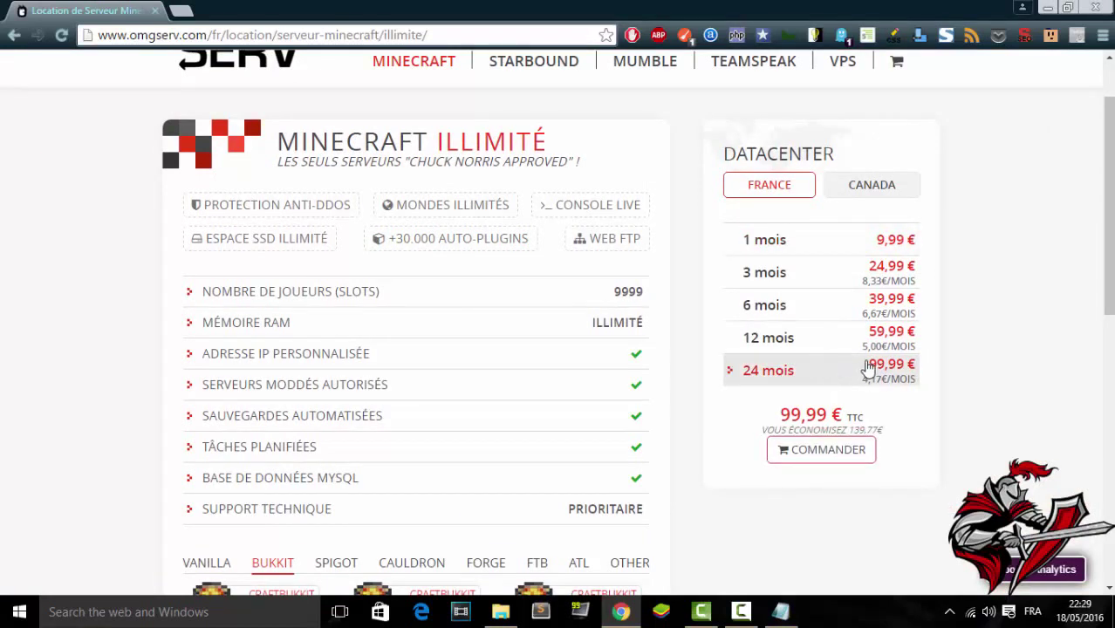
{"action": "left_click", "coordinate": [809, 316]}
{"action": "left_click", "coordinate": [836, 287]}
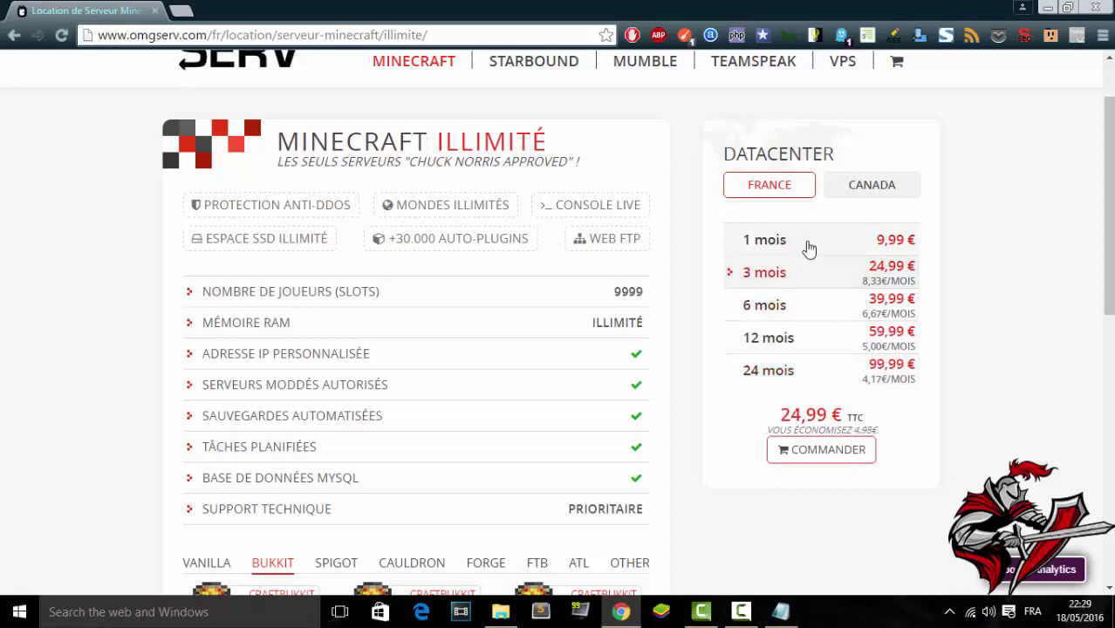
{"action": "left_click", "coordinate": [809, 250]}
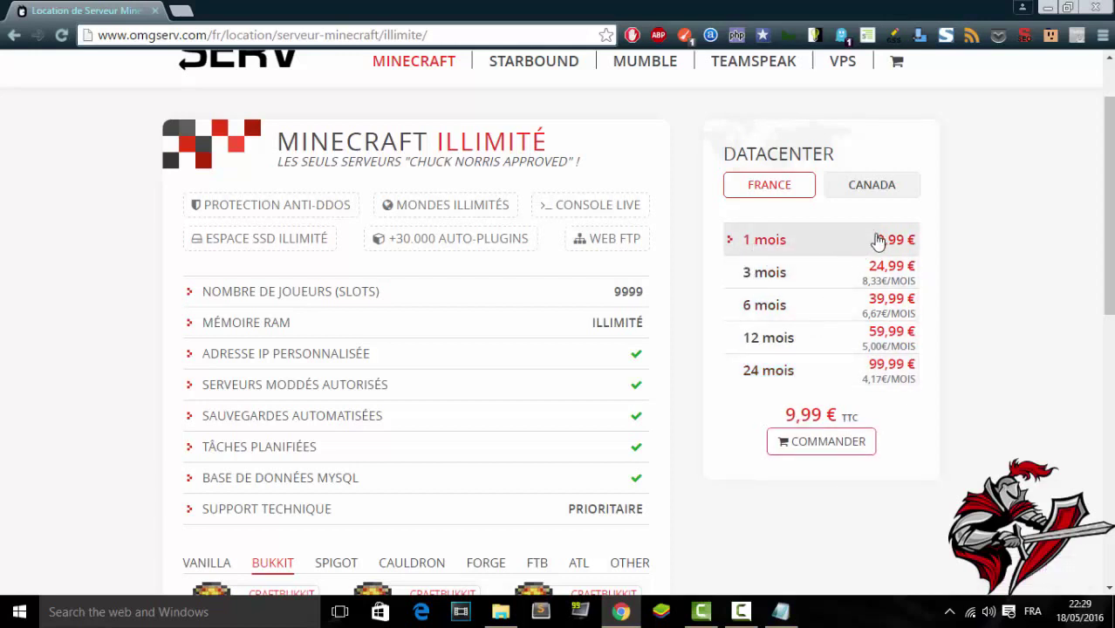
- Review the Minecraft Illimité feature list and server versions, and check the prices for 3, 1 and 12 months
{"action": "scroll", "coordinate": [747, 266], "scroll_direction": "down", "scroll_amount": 2}
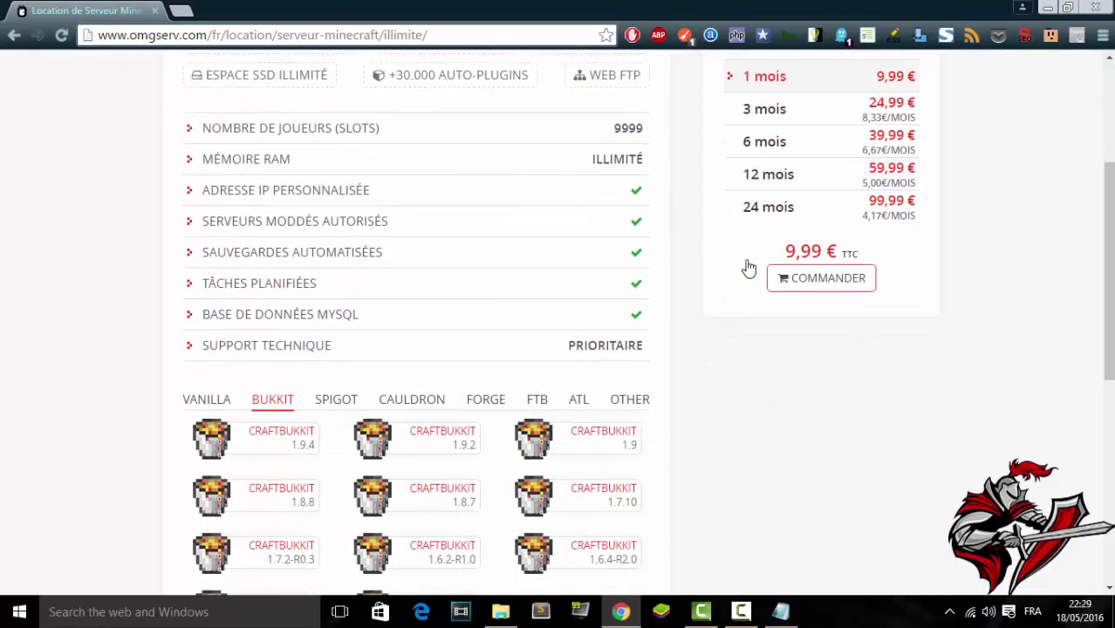
{"action": "scroll", "coordinate": [747, 263], "scroll_direction": "down", "scroll_amount": 1}
{"action": "scroll", "coordinate": [755, 266], "scroll_direction": "up", "scroll_amount": 2}
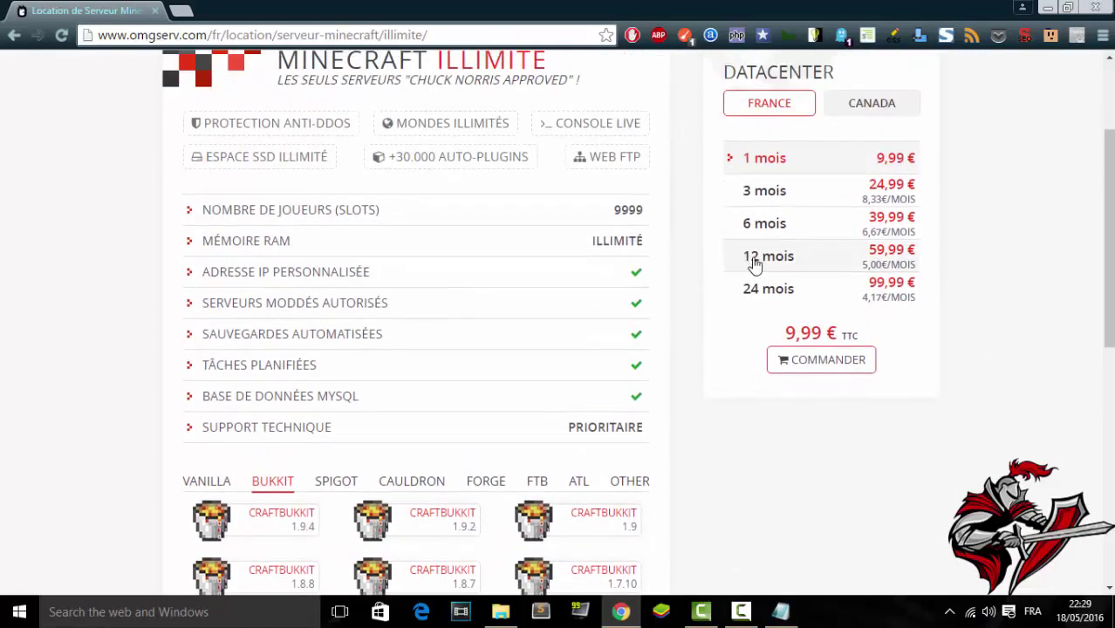
{"action": "left_click", "coordinate": [861, 185]}
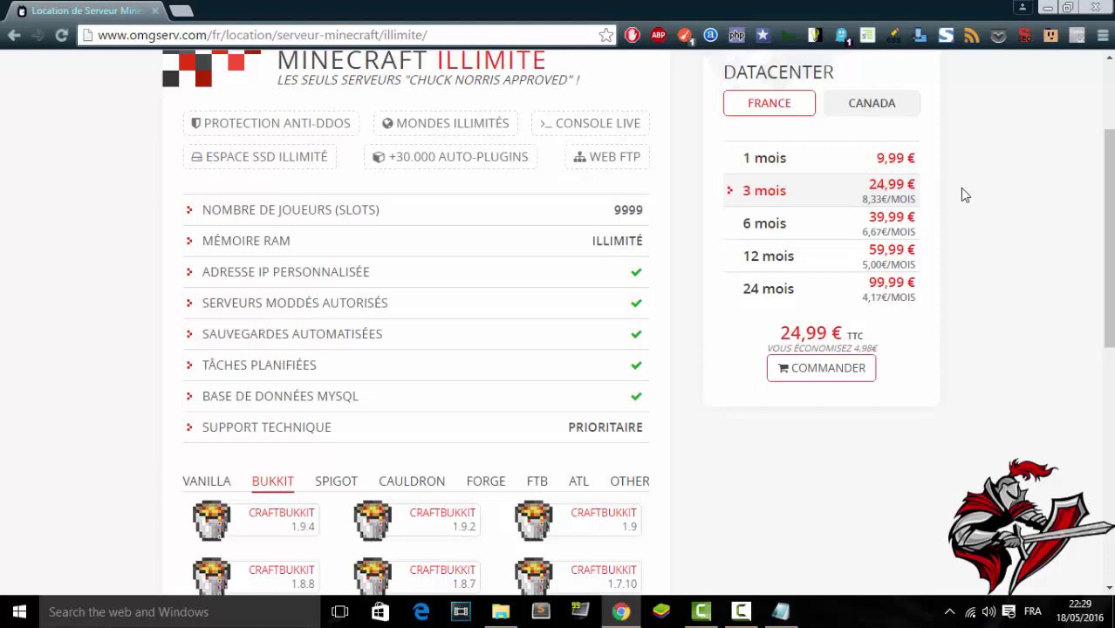
{"action": "scroll", "coordinate": [964, 194], "scroll_direction": "up", "scroll_amount": 2}
{"action": "scroll", "coordinate": [965, 195], "scroll_direction": "down", "scroll_amount": 5}
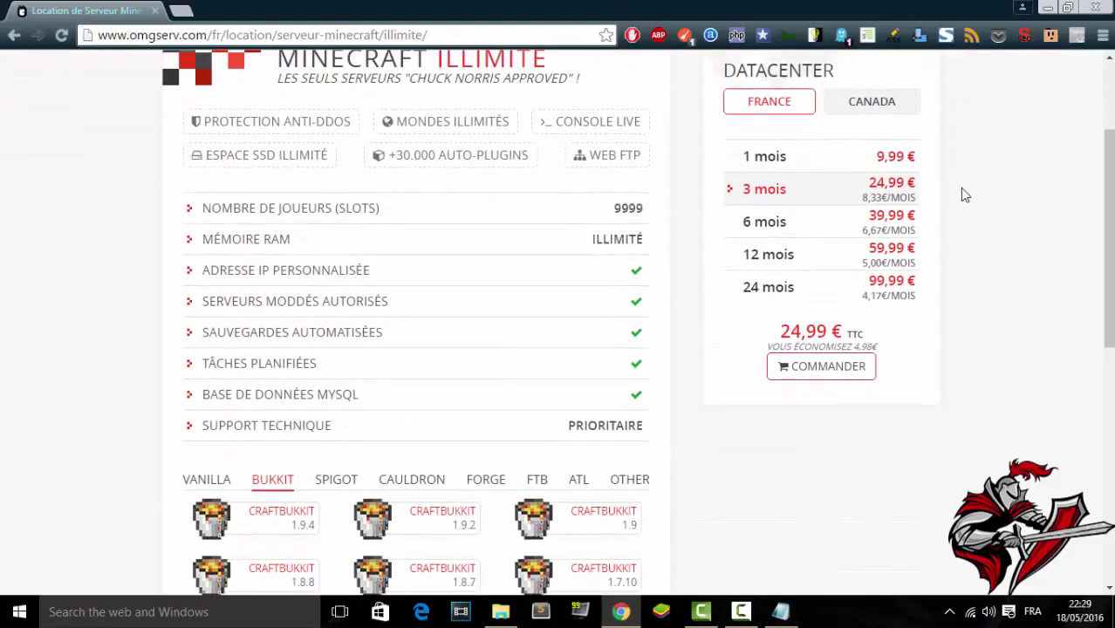
{"action": "scroll", "coordinate": [962, 188], "scroll_direction": "up", "scroll_amount": 4}
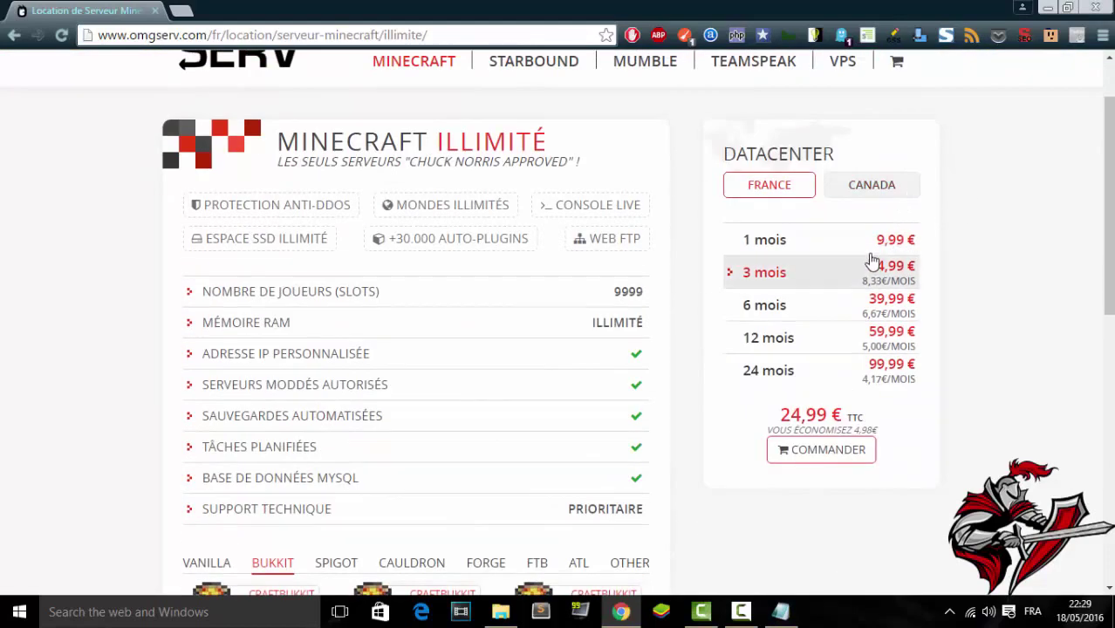
{"action": "left_click", "coordinate": [866, 249]}
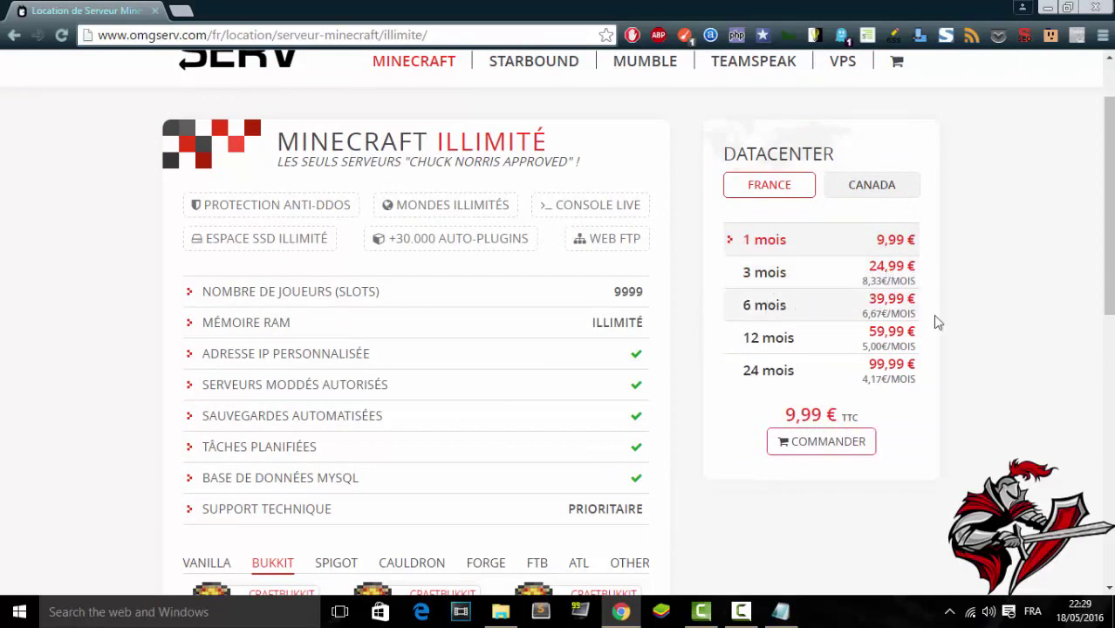
{"action": "left_click", "coordinate": [827, 342]}
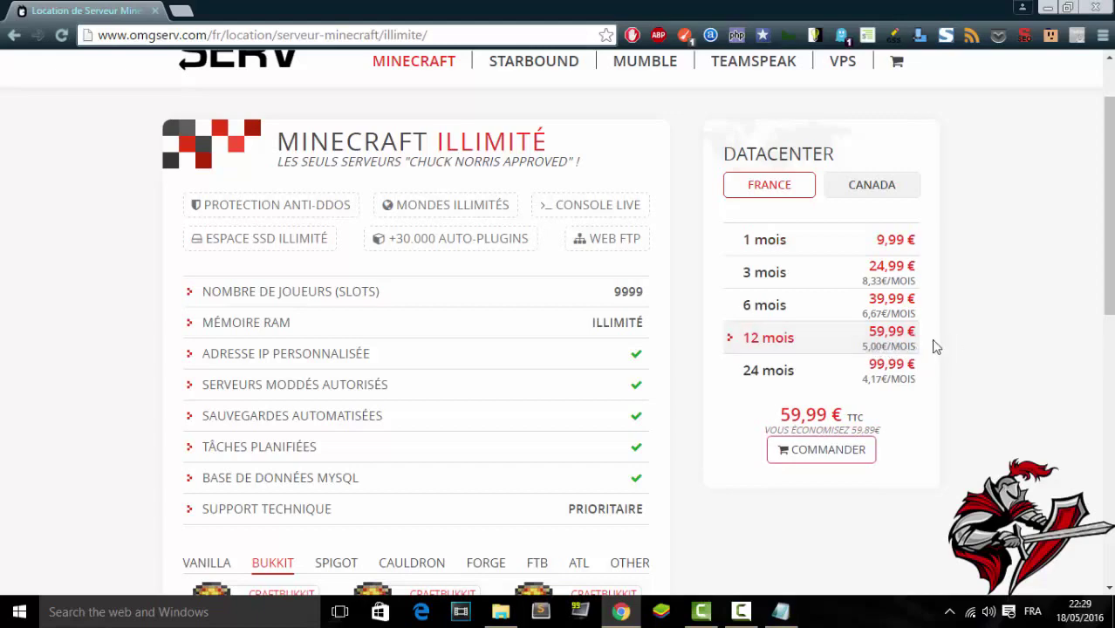
- Open the Serveur Proxy BungeeCord offer and examine its network diagram, feature list and panel previews
{"action": "scroll", "coordinate": [873, 347], "scroll_direction": "up", "scroll_amount": 2}
{"action": "mouse_move", "coordinate": [379, 159]}
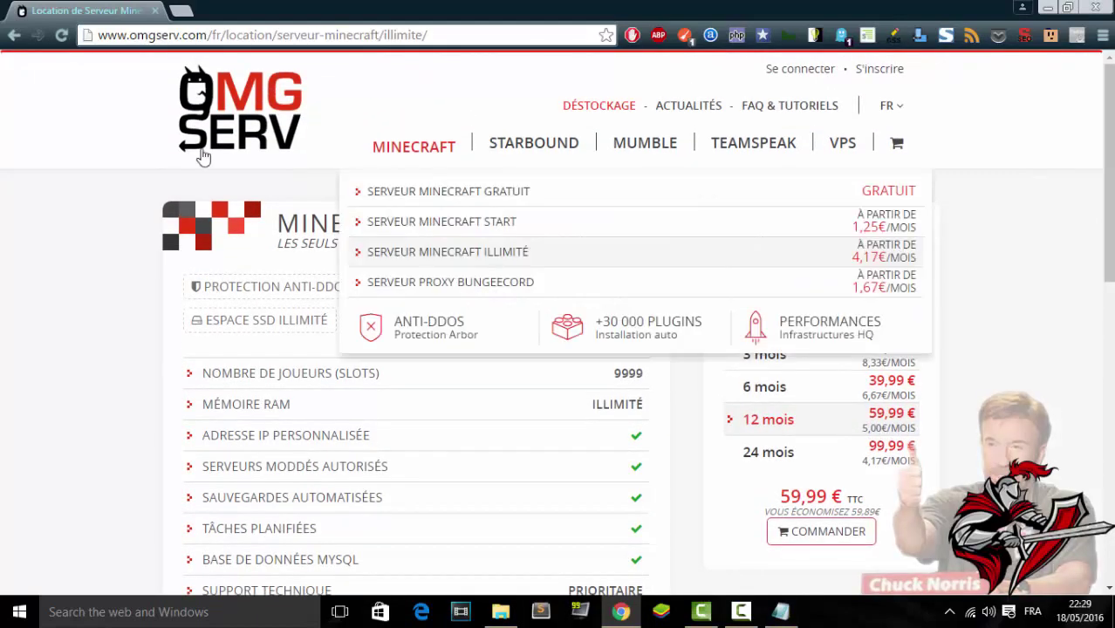
{"action": "left_click", "coordinate": [452, 281]}
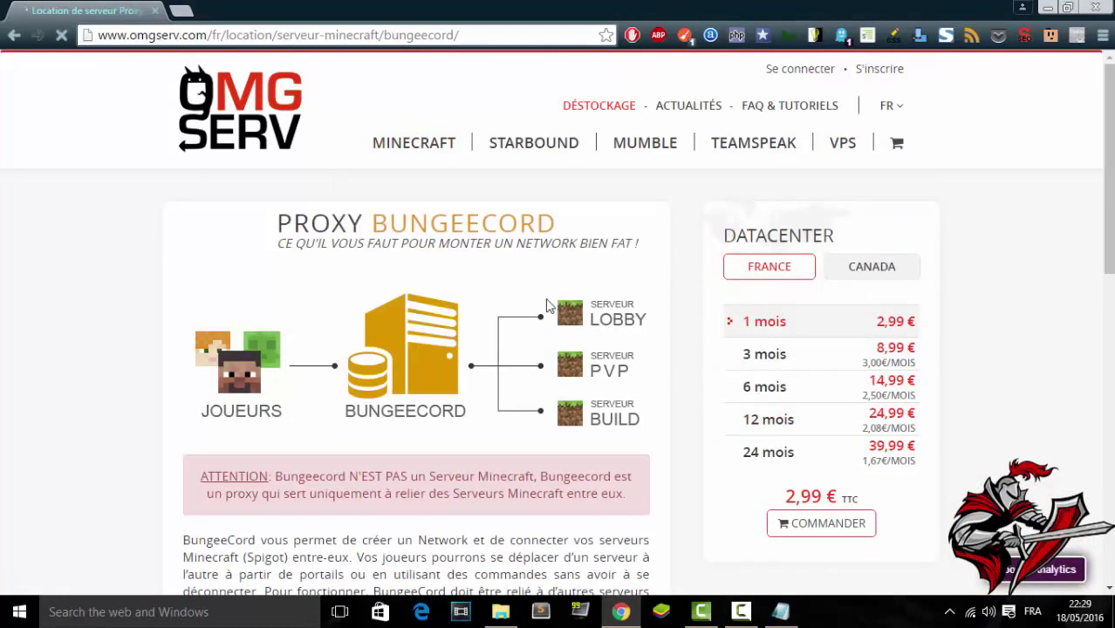
{"action": "scroll", "coordinate": [266, 306], "scroll_direction": "down", "scroll_amount": 2}
{"action": "scroll", "coordinate": [261, 296], "scroll_direction": "up", "scroll_amount": 1}
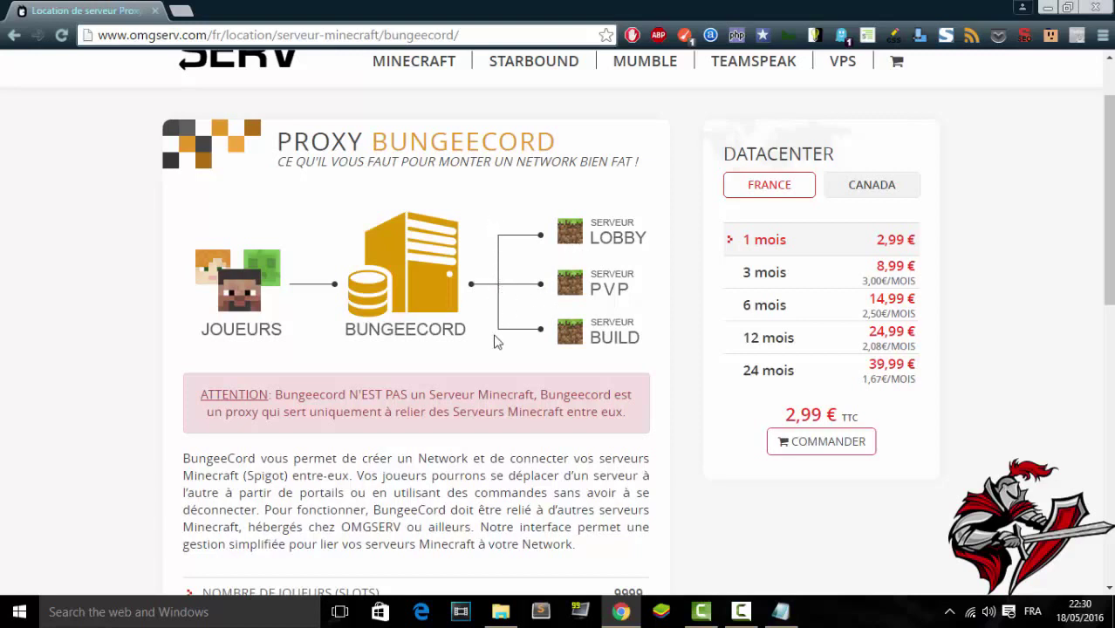
{"action": "scroll", "coordinate": [572, 318], "scroll_direction": "down", "scroll_amount": 2}
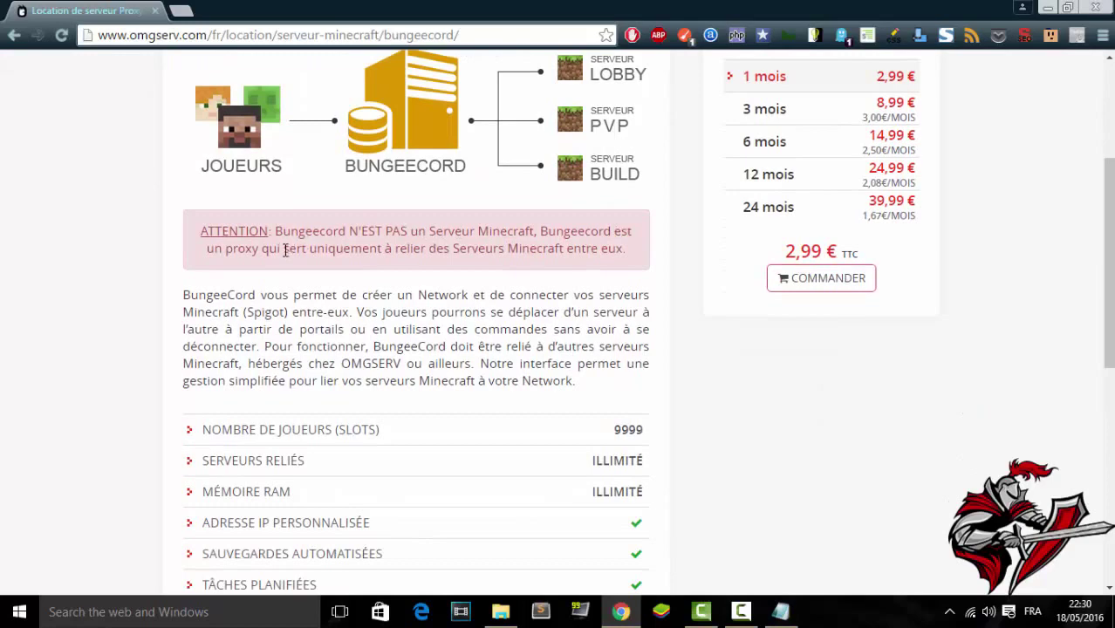
{"action": "scroll", "coordinate": [623, 266], "scroll_direction": "down", "scroll_amount": 2}
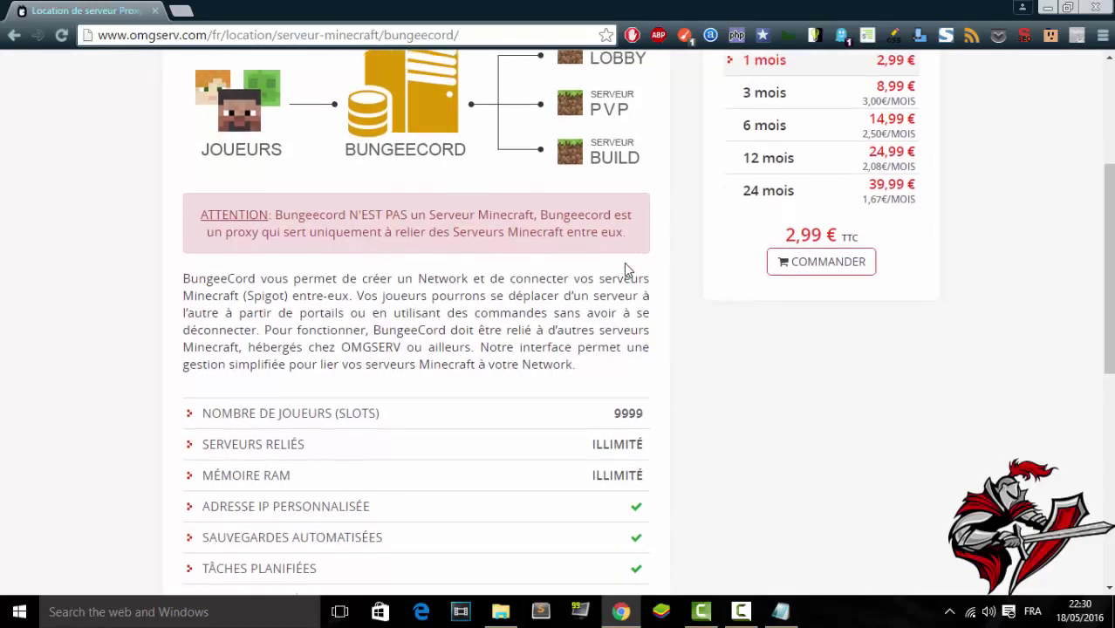
{"action": "scroll", "coordinate": [610, 283], "scroll_direction": "down", "scroll_amount": 3}
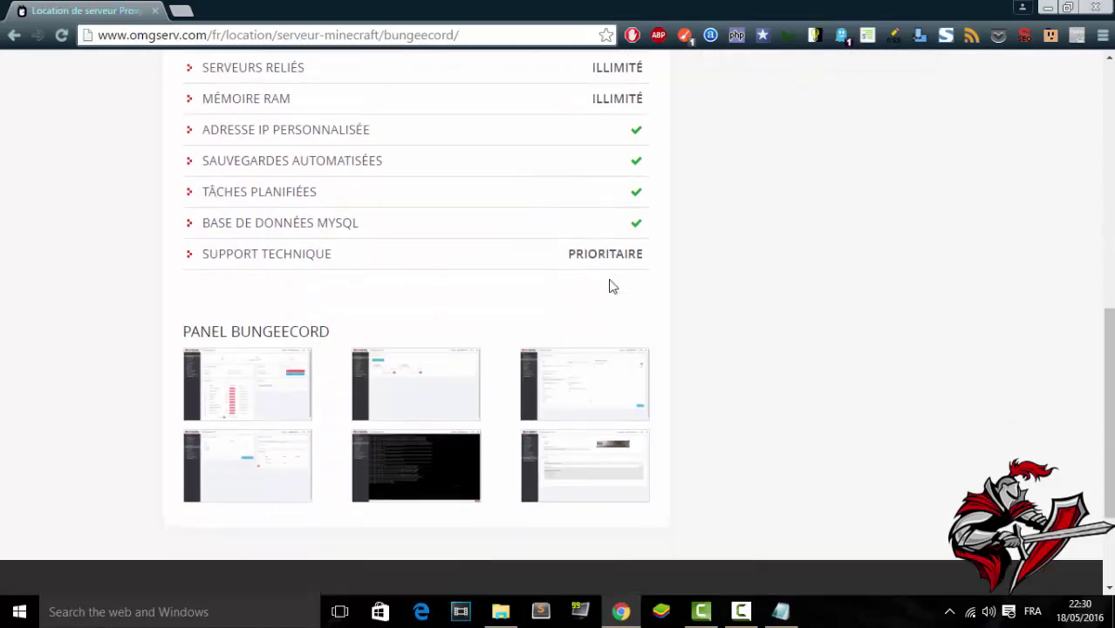
{"action": "scroll", "coordinate": [602, 301], "scroll_direction": "up", "scroll_amount": 7}
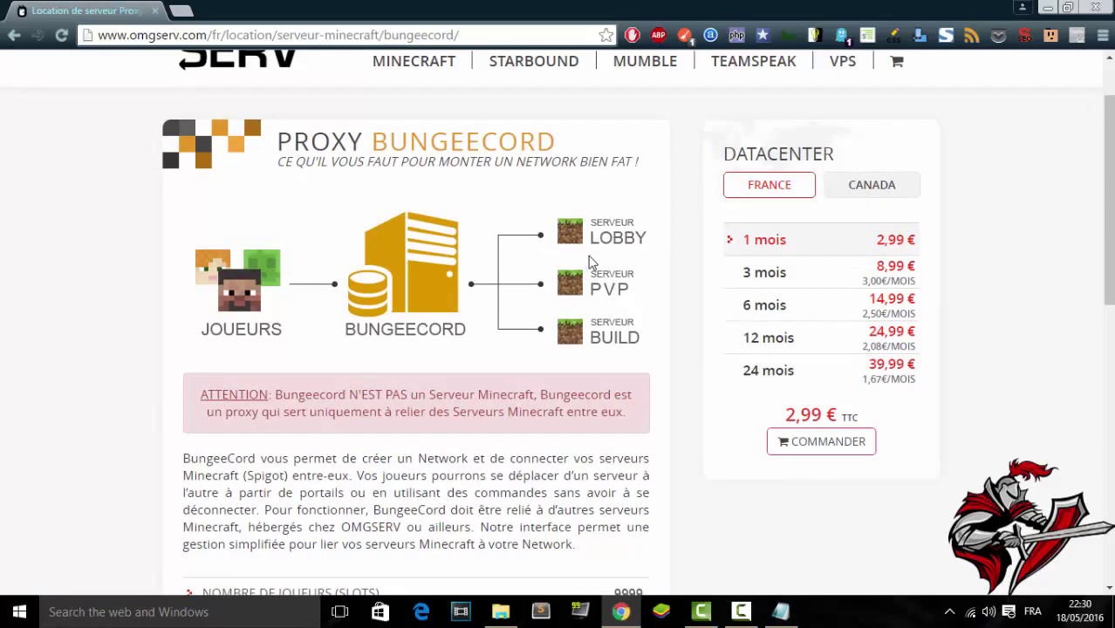
- Review how BungeeCord links several Minecraft servers and what the proxy offer includes for players, linked servers and RAM
{"action": "scroll", "coordinate": [590, 257], "scroll_direction": "down", "scroll_amount": 1}
{"action": "scroll", "coordinate": [591, 260], "scroll_direction": "up", "scroll_amount": 1}
{"action": "scroll", "coordinate": [590, 257], "scroll_direction": "down", "scroll_amount": 3}
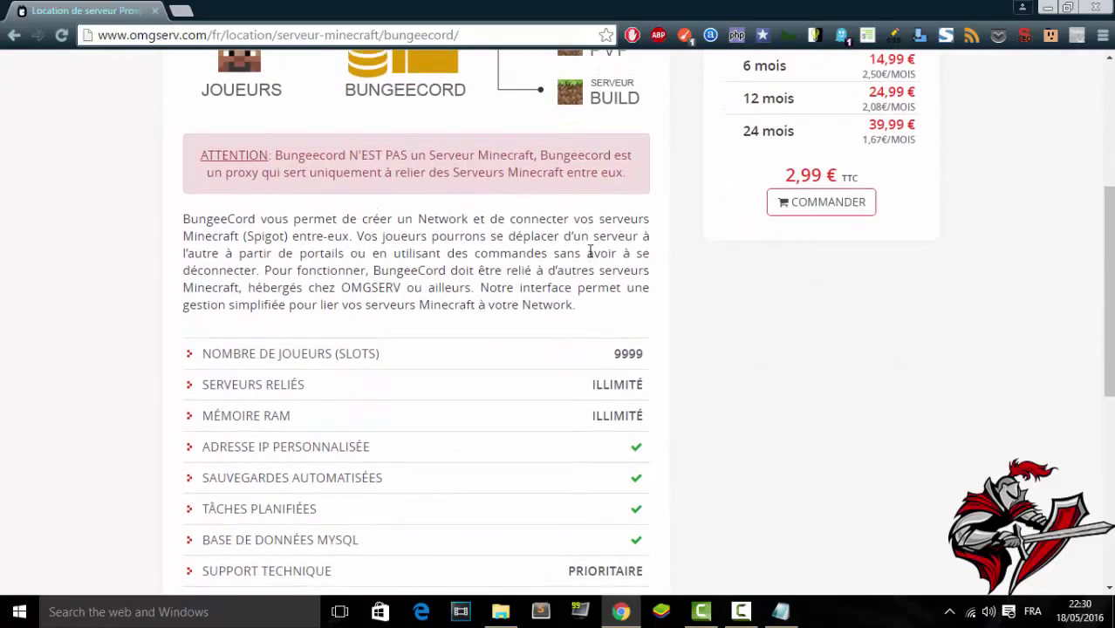
{"action": "scroll", "coordinate": [590, 257], "scroll_direction": "up", "scroll_amount": 4}
{"action": "scroll", "coordinate": [660, 298], "scroll_direction": "down", "scroll_amount": 4}
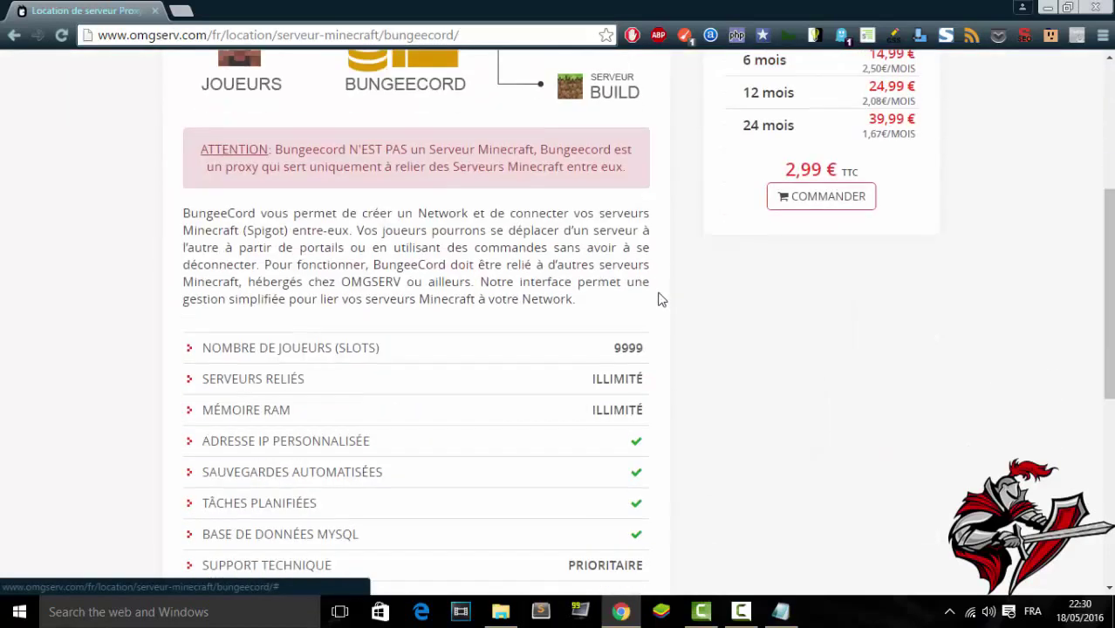
{"action": "scroll", "coordinate": [660, 296], "scroll_direction": "down", "scroll_amount": 2}
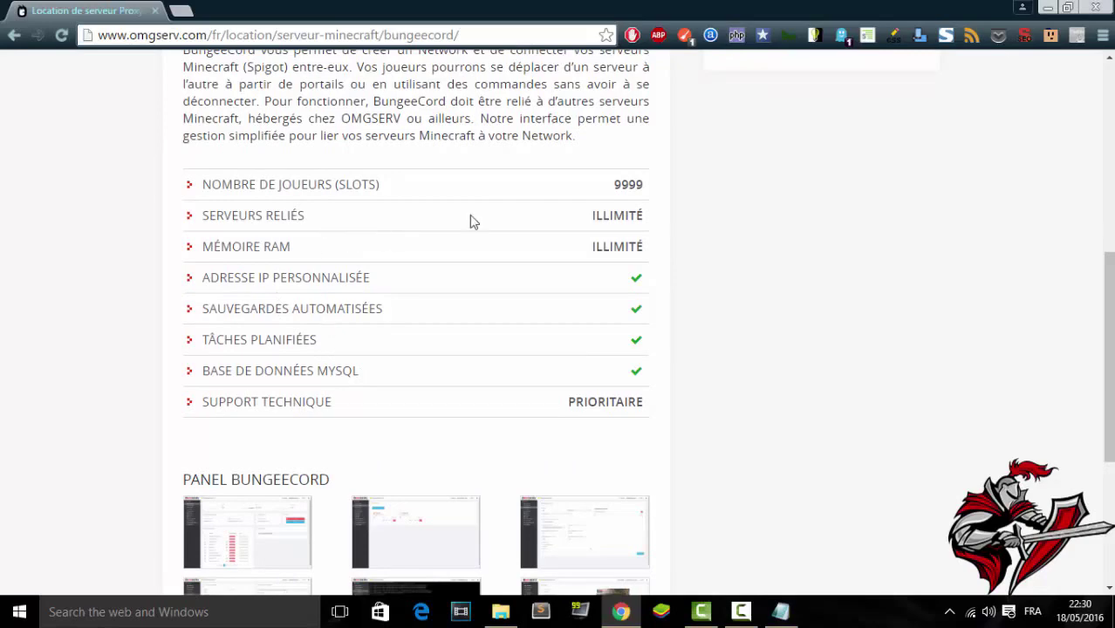
{"action": "scroll", "coordinate": [538, 212], "scroll_direction": "up", "scroll_amount": 1}
{"action": "scroll", "coordinate": [540, 204], "scroll_direction": "down", "scroll_amount": 2}
{"action": "scroll", "coordinate": [542, 205], "scroll_direction": "up", "scroll_amount": 5}
{"action": "scroll", "coordinate": [542, 205], "scroll_direction": "up", "scroll_amount": 1}
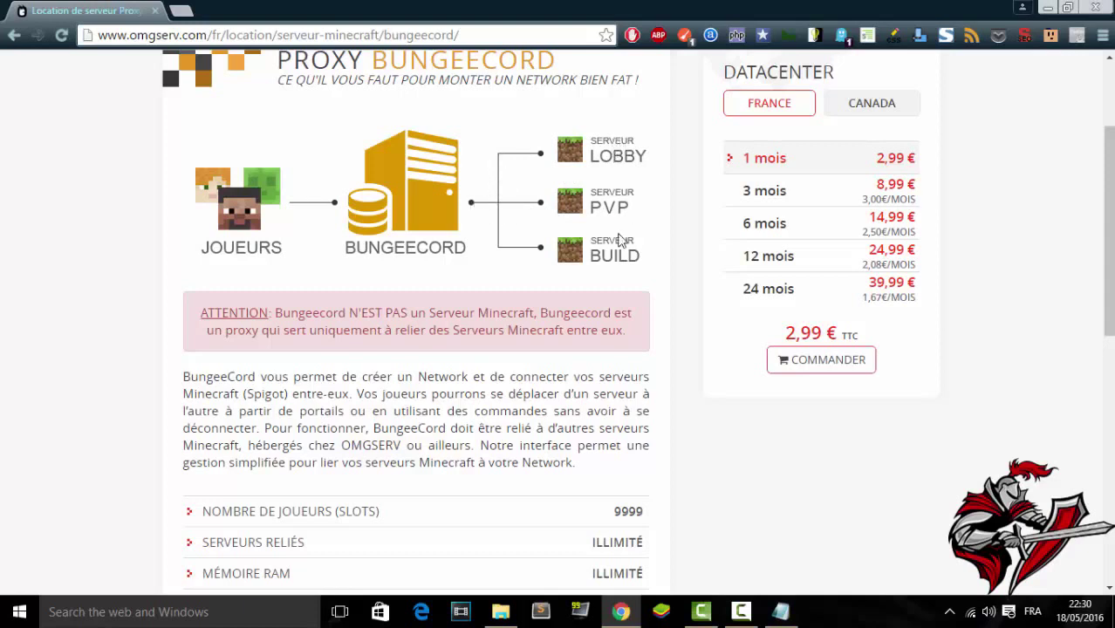
- Close Chrome, return to server.properties in Notepad and set online-mode to false
{"action": "left_click", "coordinate": [1096, 7]}
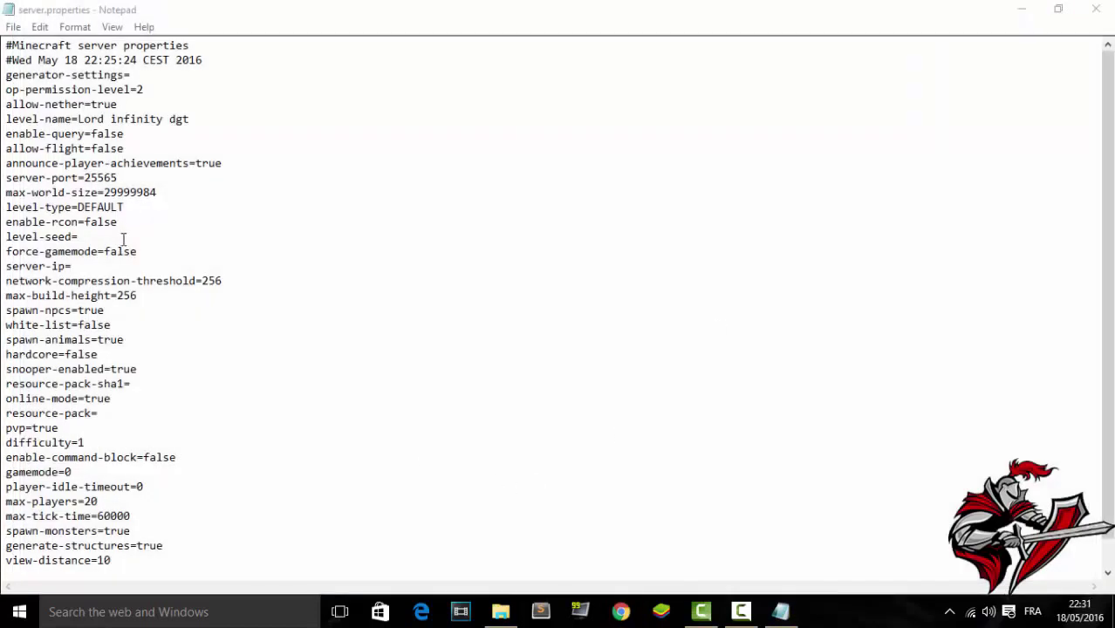
{"action": "left_click", "coordinate": [121, 263]}
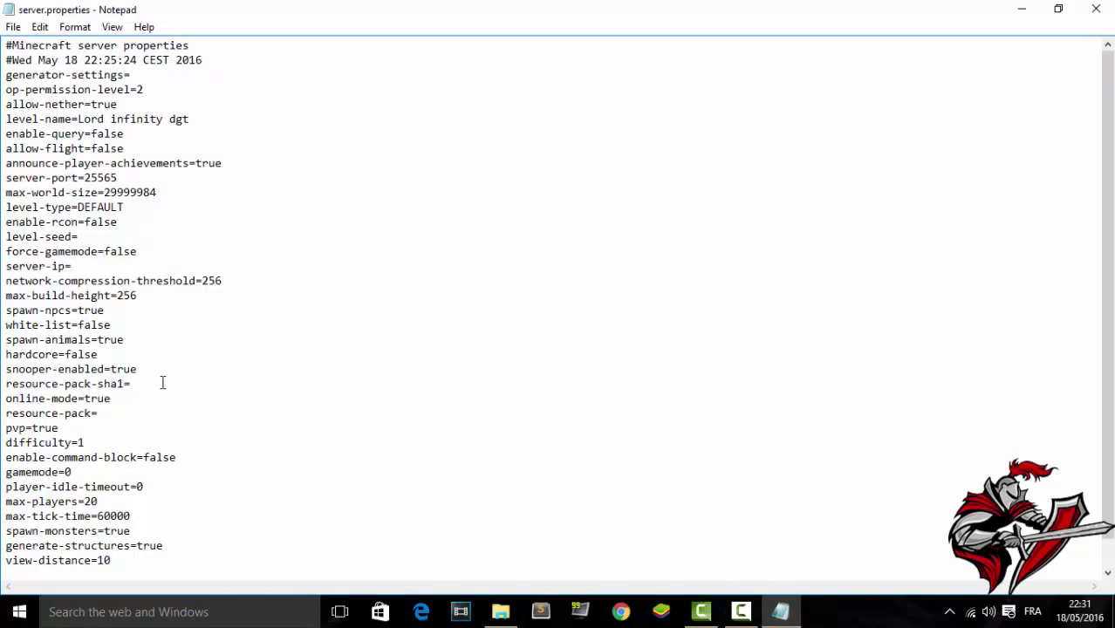
{"action": "left_click", "coordinate": [121, 399]}
{"action": "key", "text": "BackSpace"}
{"action": "key", "text": "BackSpace"}
{"action": "key", "text": "BackSpace"}
{"action": "key", "text": "BackSpace"}
{"action": "type", "text": "false"}
- Replace the motd text with "hello welcom for my server minecraft" and close server.properties
{"action": "scroll", "coordinate": [137, 417], "scroll_direction": "down", "scroll_amount": 1}
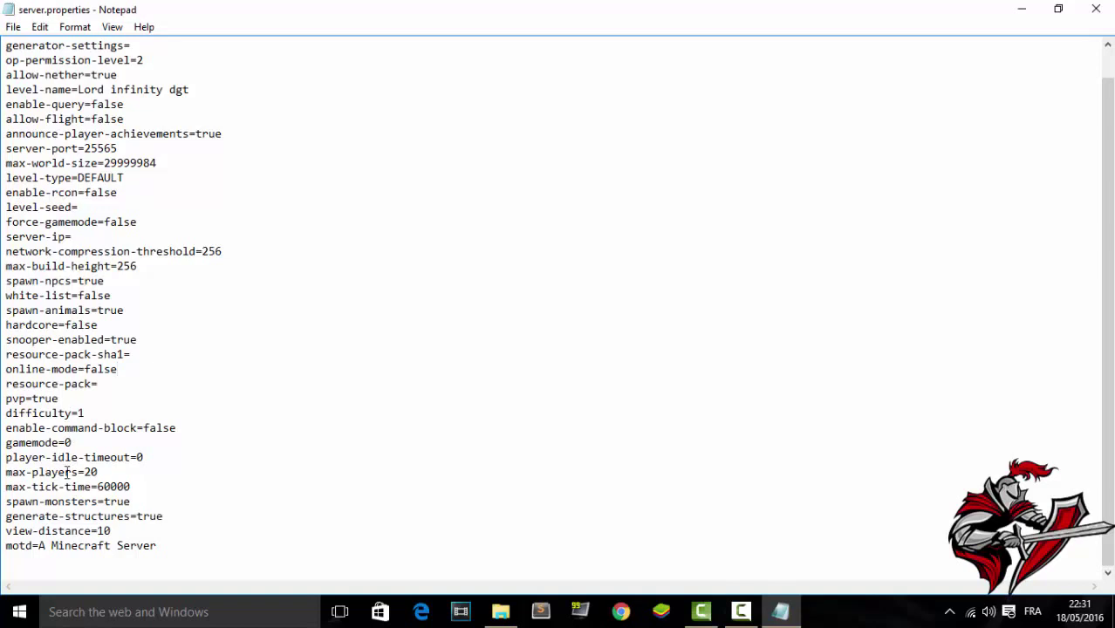
{"action": "left_click", "coordinate": [179, 545]}
{"action": "left_click_drag", "start_coordinate": [156, 545], "coordinate": [40, 548]}
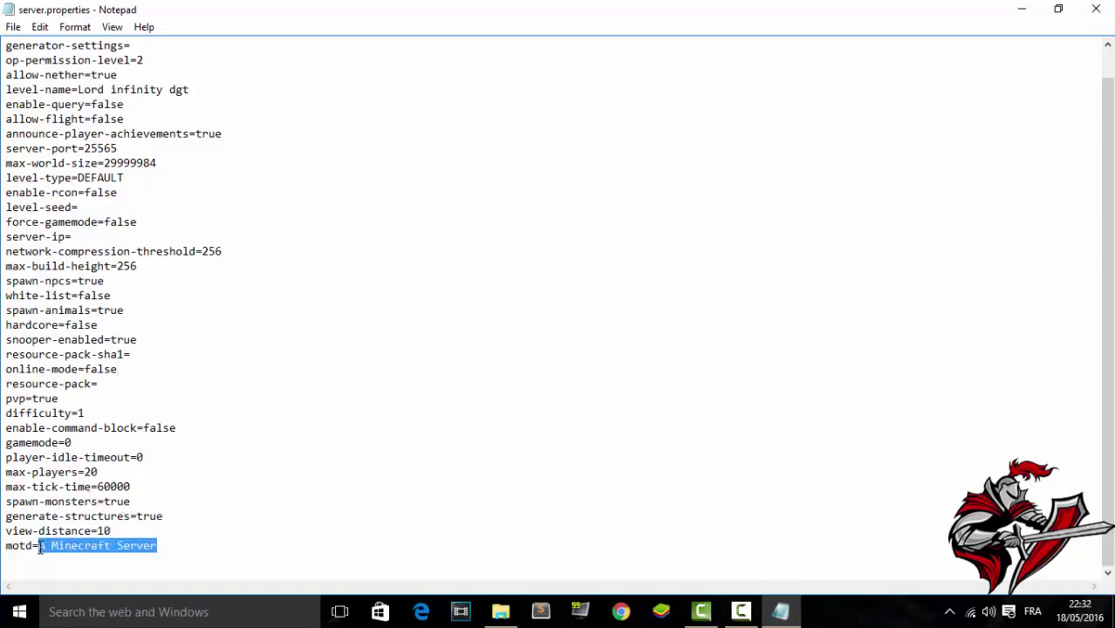
{"action": "key", "text": "BackSpace"}
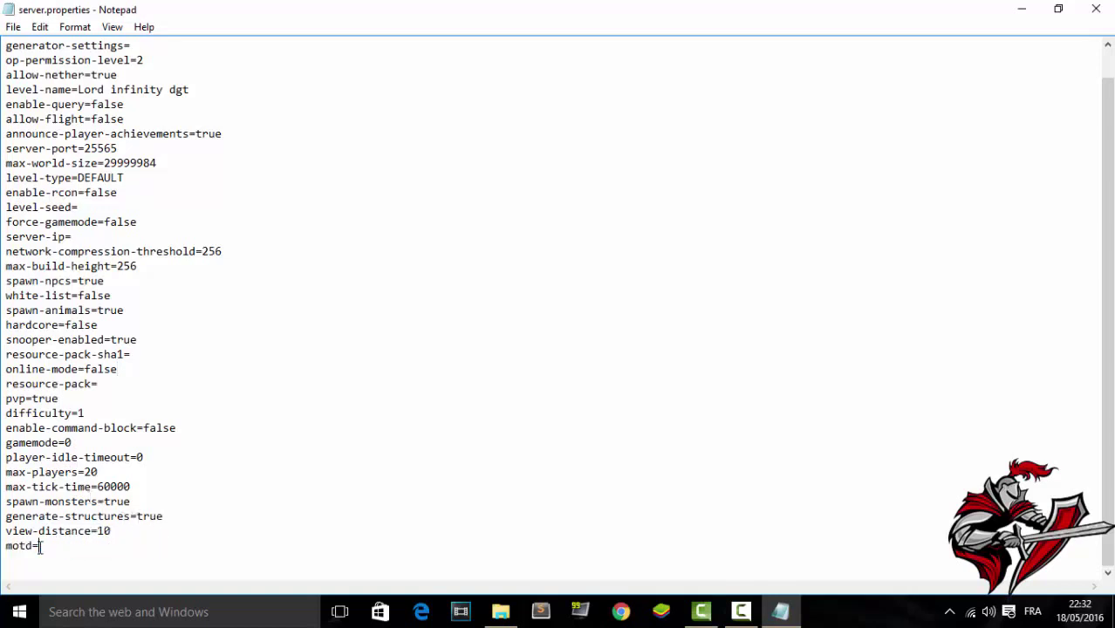
{"action": "type", "text": "Hello  welcom  form"}
{"action": "key", "text": "BackSpace"}
{"action": "key", "text": "BackSpace"}
{"action": "type", "text": "my "}
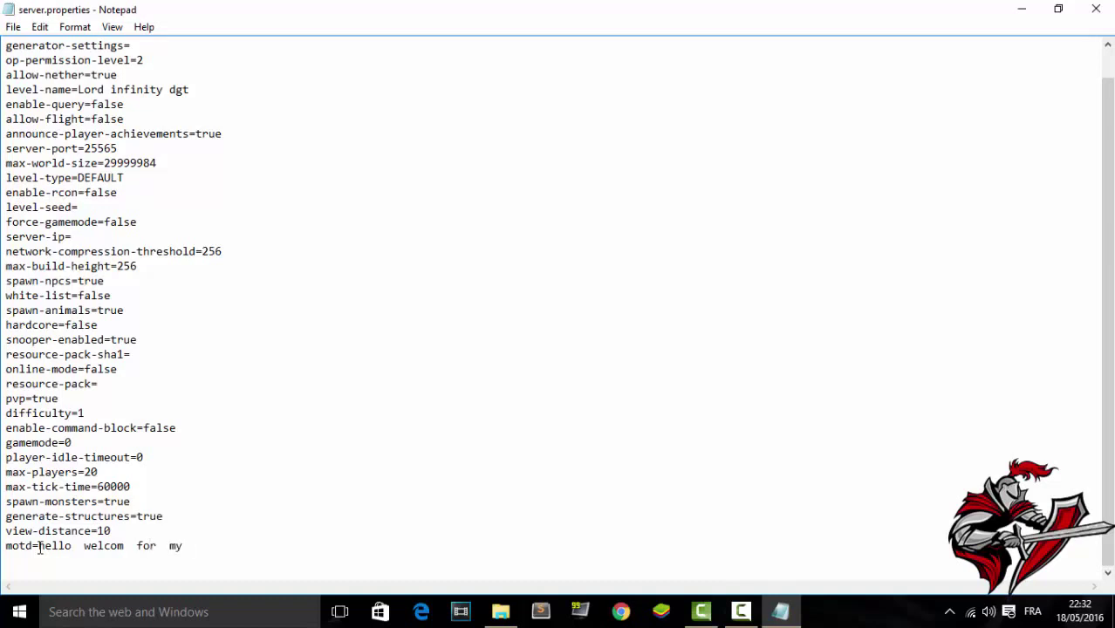
{"action": "type", "text": "server minecraft"}
{"action": "left_click", "coordinate": [1096, 9]}
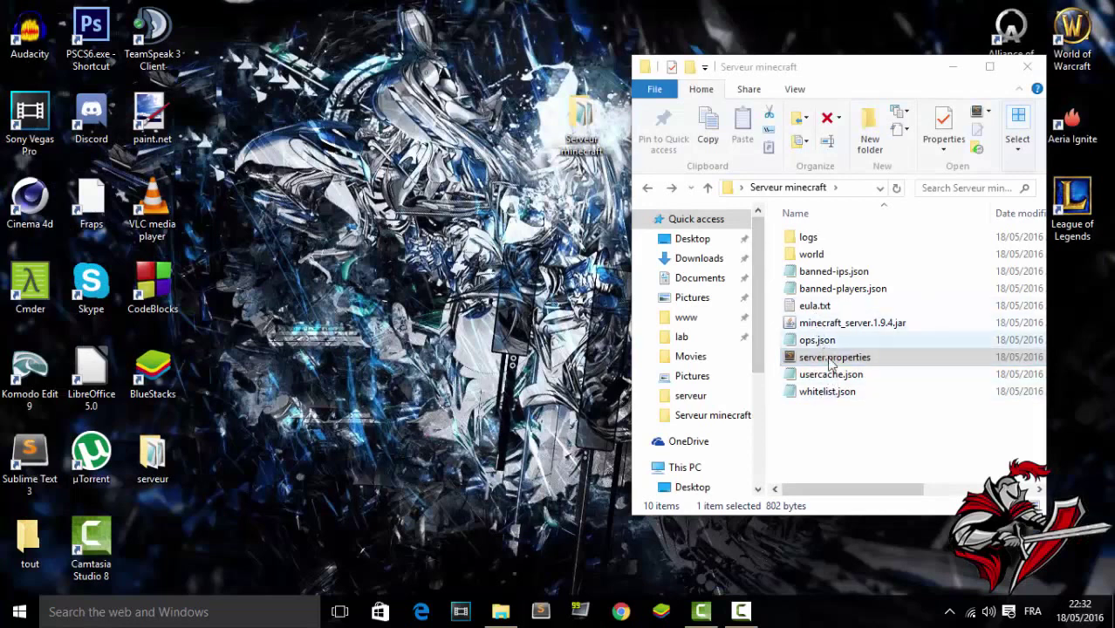
- Launch minecraft_server.1.9.4.jar from the Serveur minecraft folder and maximize the folder window
{"action": "double_click", "coordinate": [824, 323]}
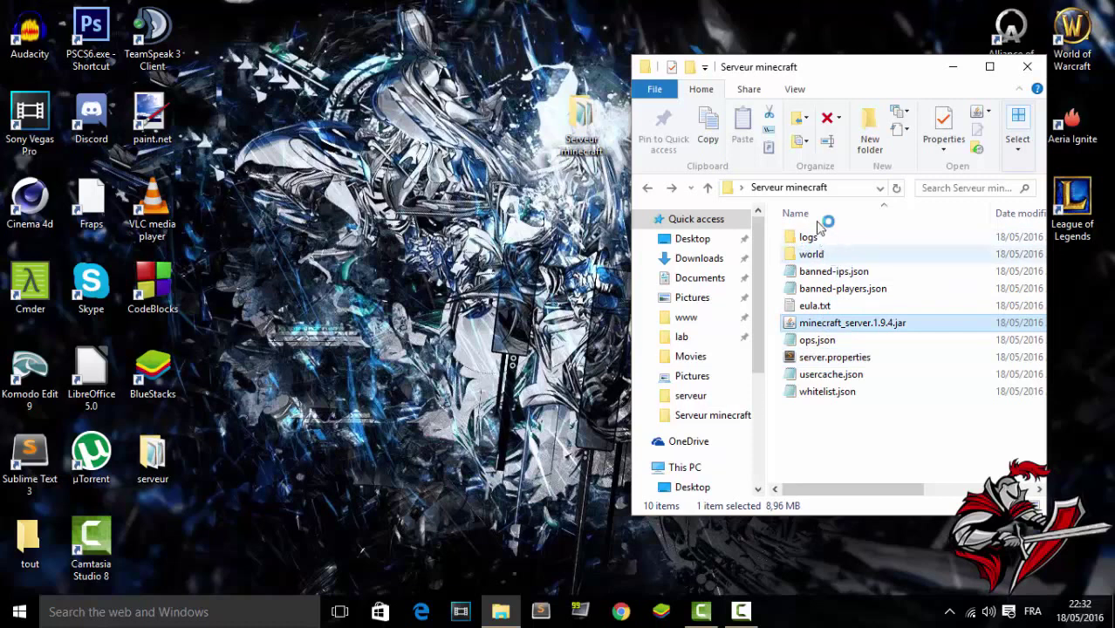
{"action": "left_click", "coordinate": [989, 67]}
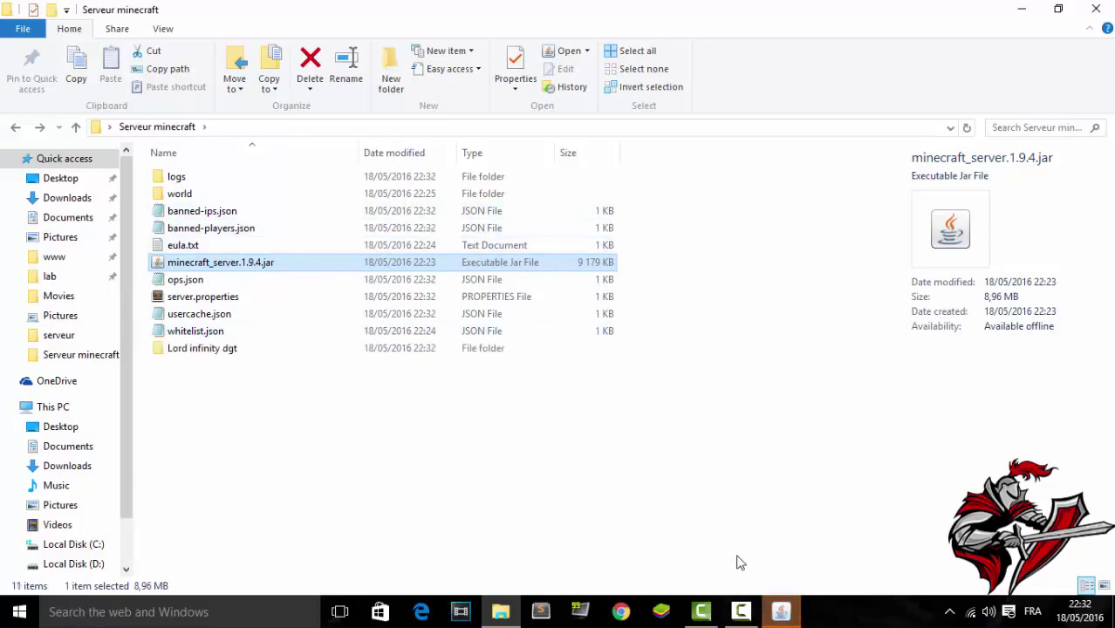
- Check the running server window, delete the old world folder from Serveur minecraft and minimize the folder window
{"action": "left_click", "coordinate": [780, 612]}
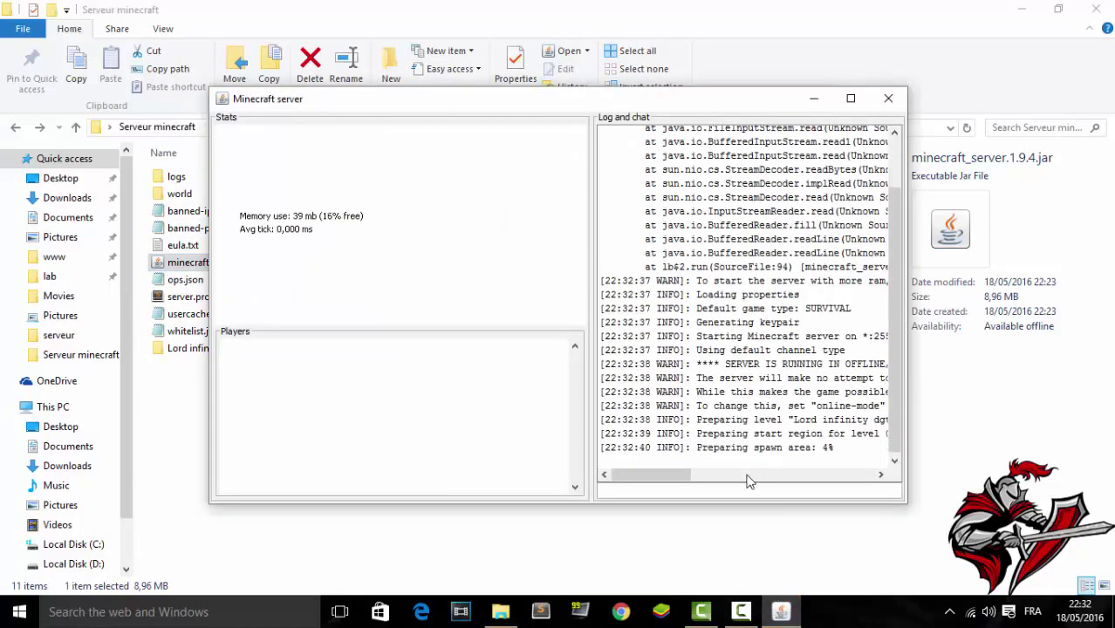
{"action": "left_click", "coordinate": [501, 88]}
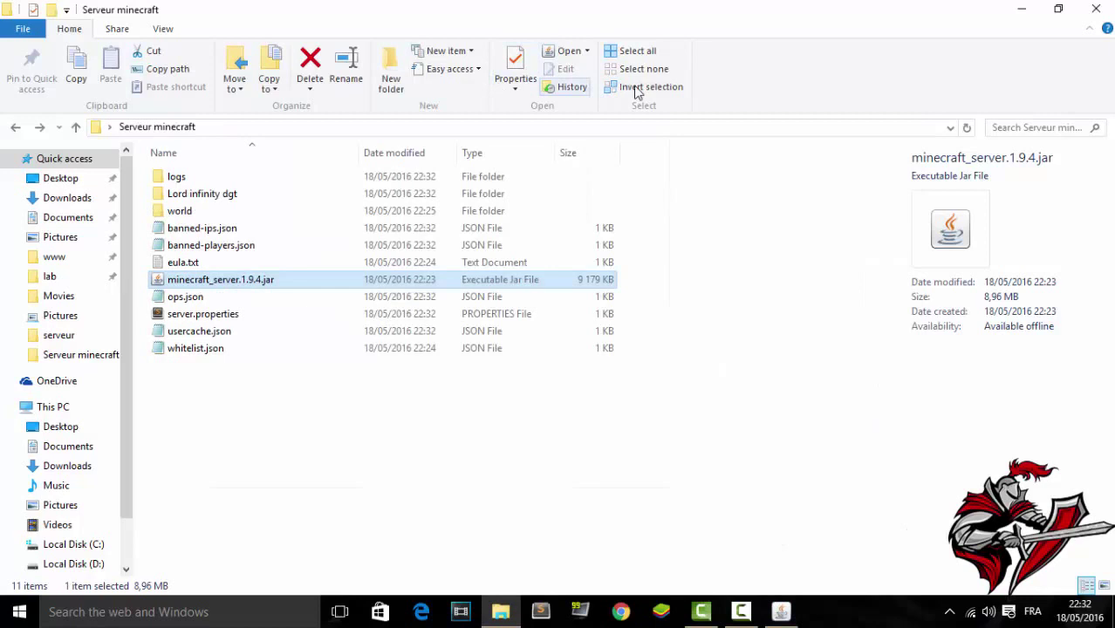
{"action": "left_click", "coordinate": [199, 211]}
{"action": "right_click", "coordinate": [199, 211]}
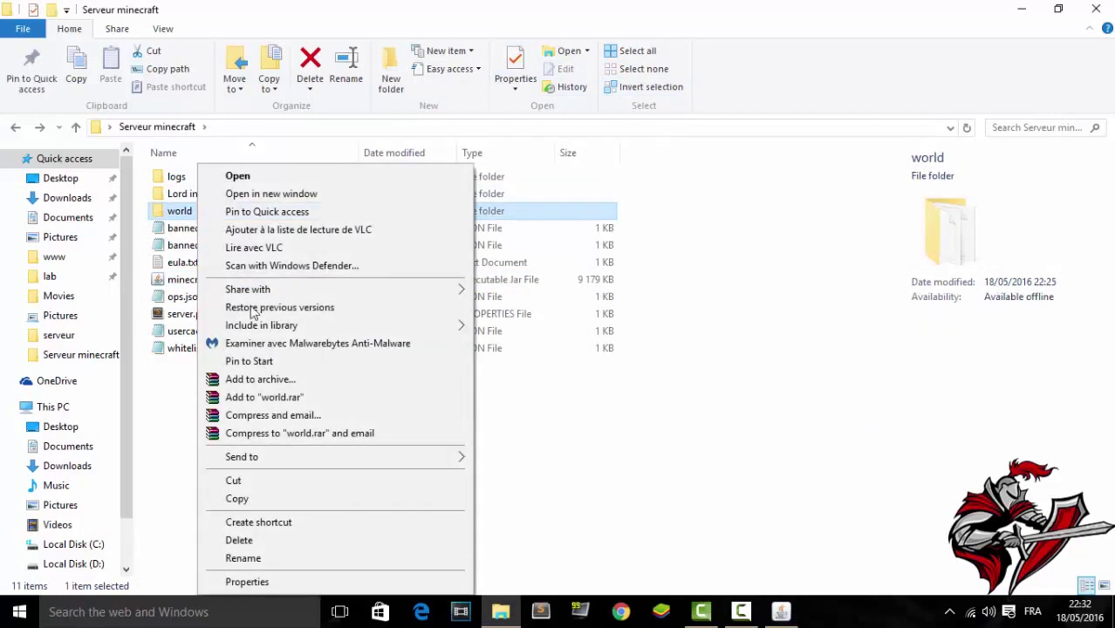
{"action": "left_click", "coordinate": [288, 540]}
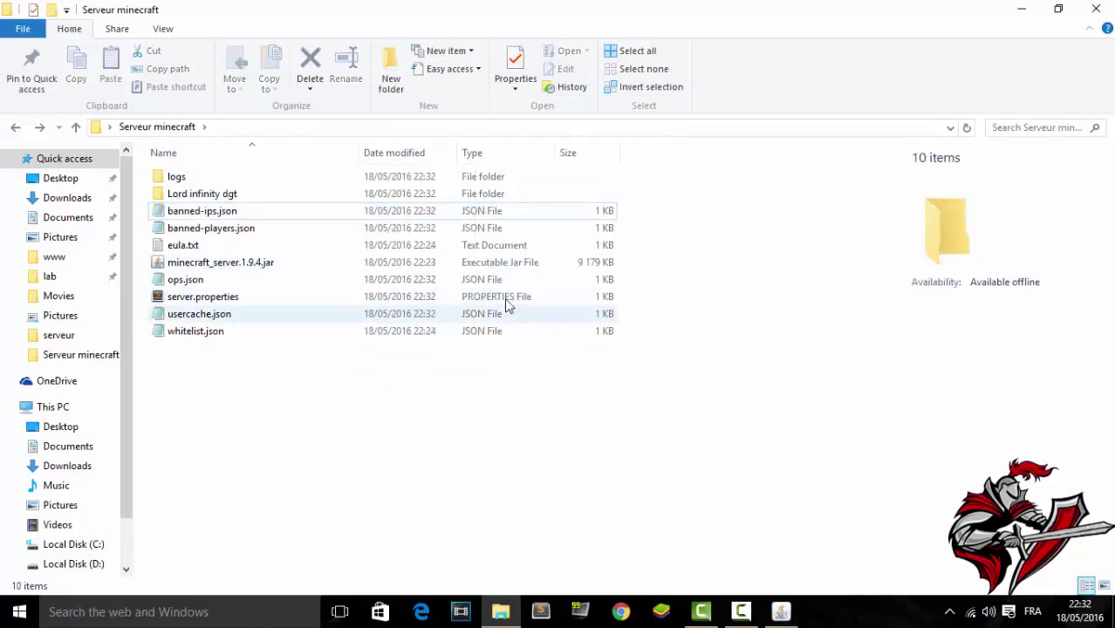
{"action": "left_click", "coordinate": [1021, 9]}
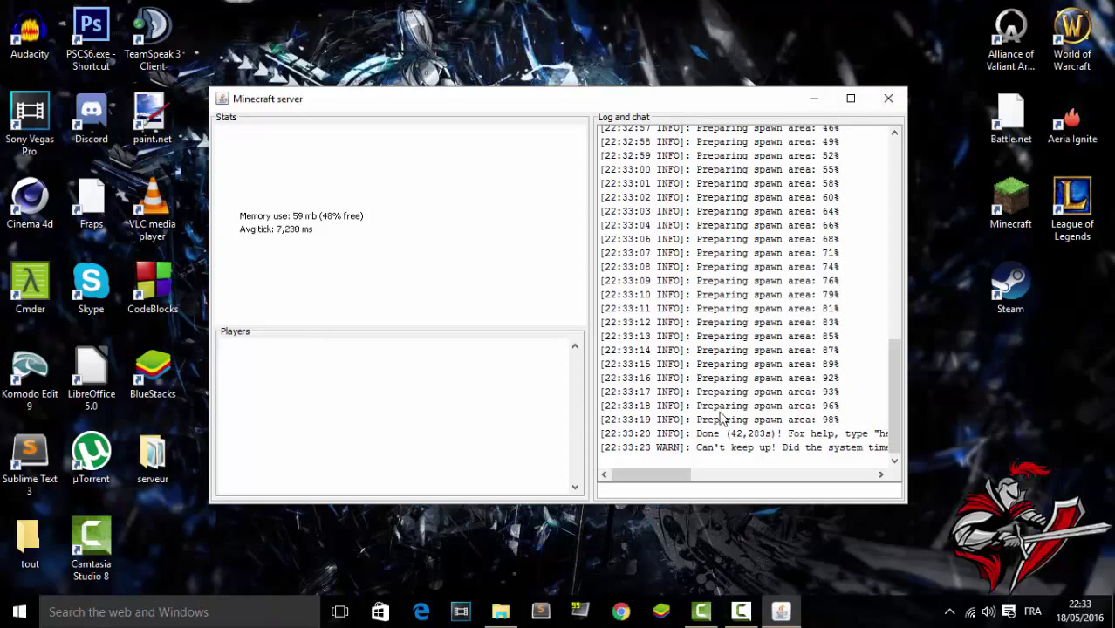
- Return to the Serveur minecraft folder, look inside the Lord infinity dgt world folder and close the folder window
{"action": "left_click_drag", "start_coordinate": [695, 478], "coordinate": [663, 482]}
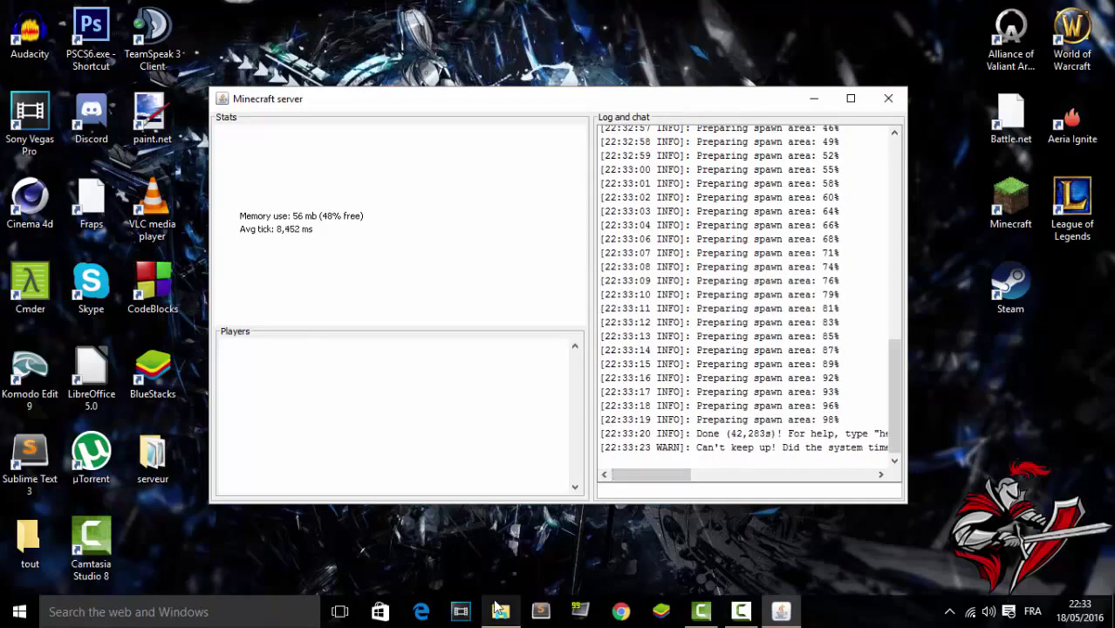
{"action": "left_click", "coordinate": [500, 612]}
{"action": "double_click", "coordinate": [203, 193]}
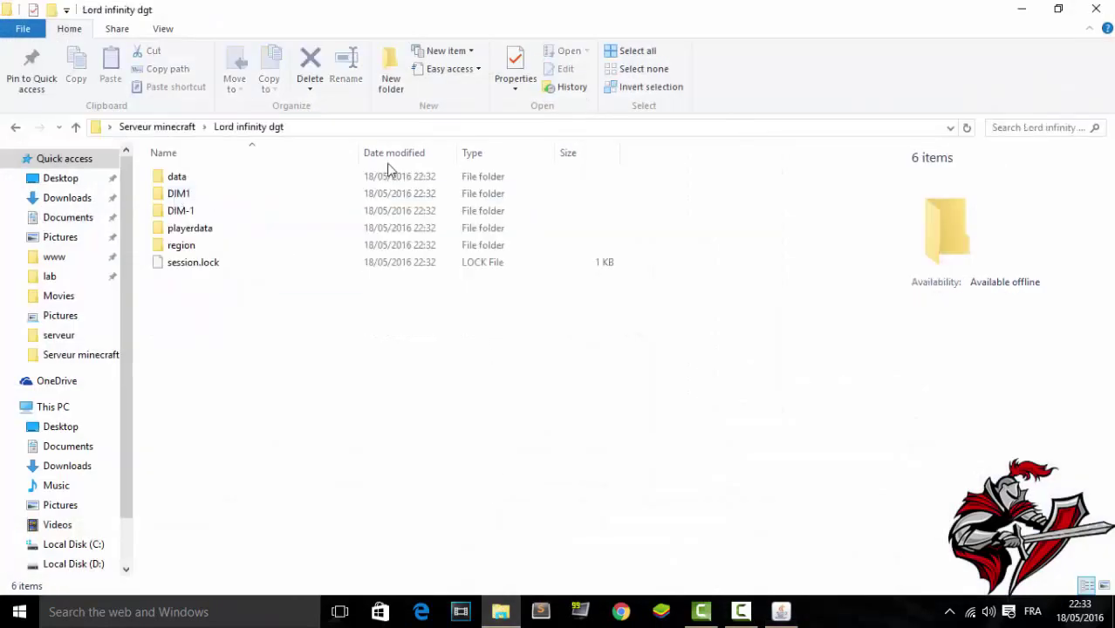
{"action": "left_click", "coordinate": [1100, 8]}
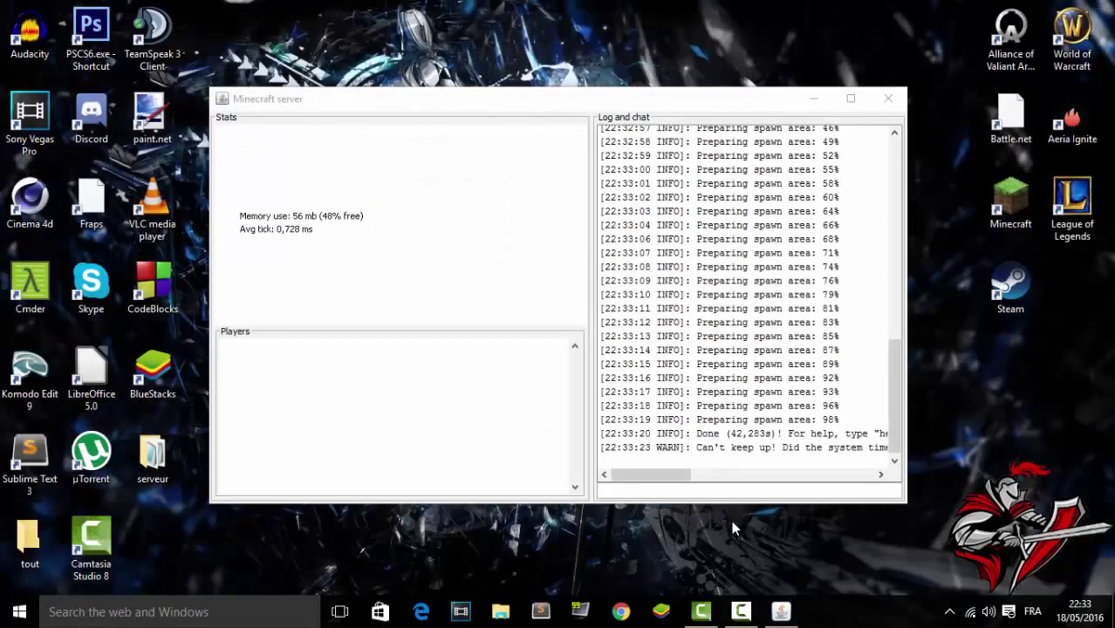
- Shut down the Minecraft server by issuing the stop command in its console
{"action": "left_click", "coordinate": [724, 494]}
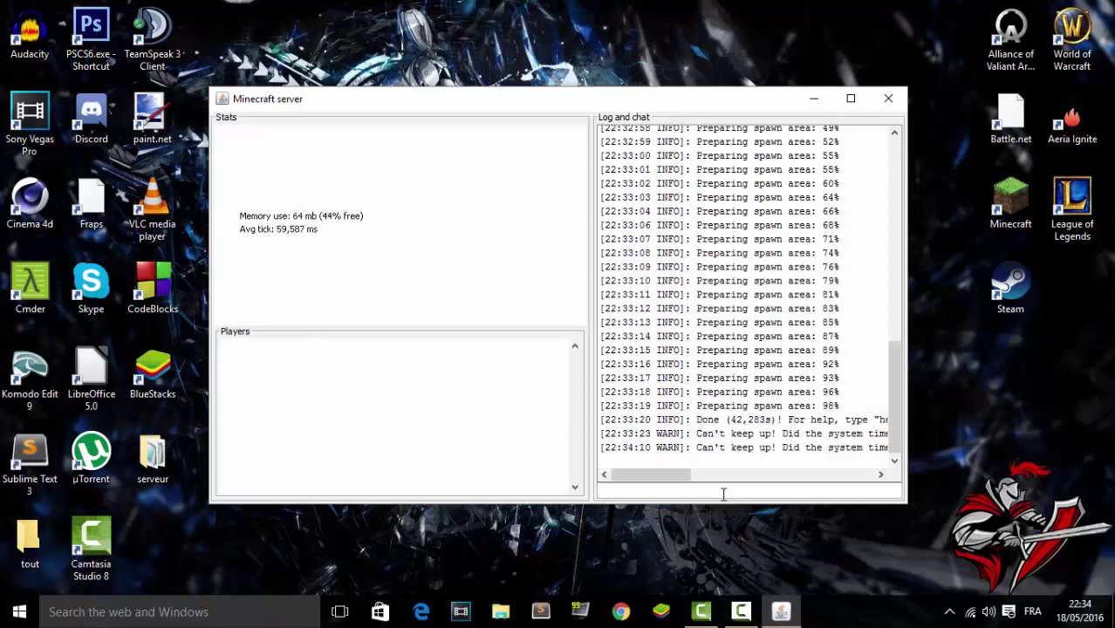
{"action": "type", "text": "stop"}
{"action": "key", "text": "Return"}
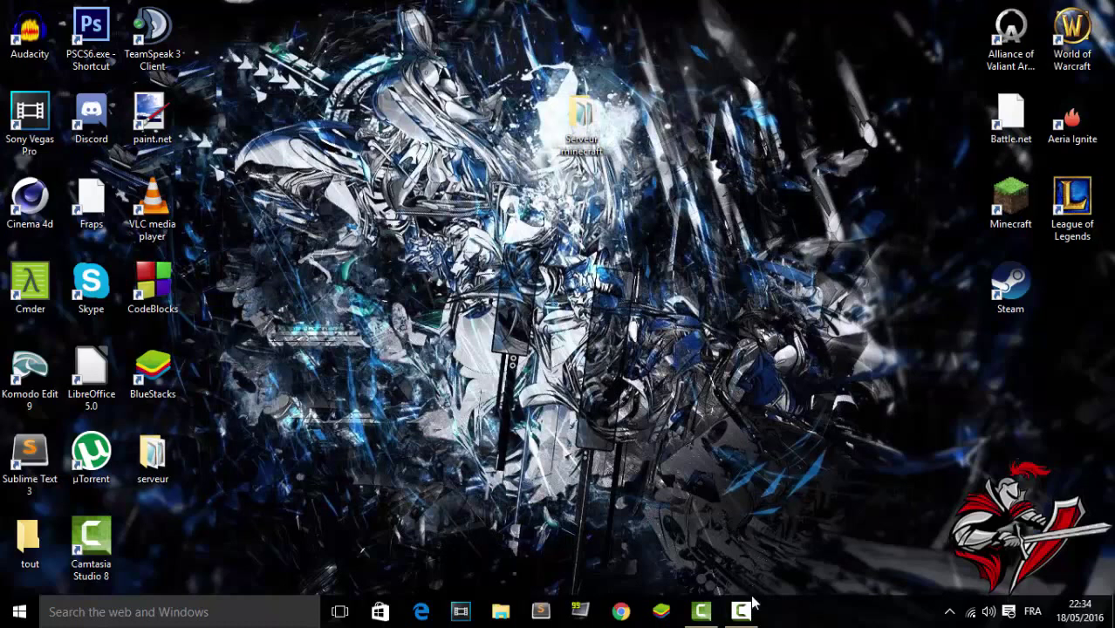
{"action": "mouse_move", "coordinate": [752, 604]}
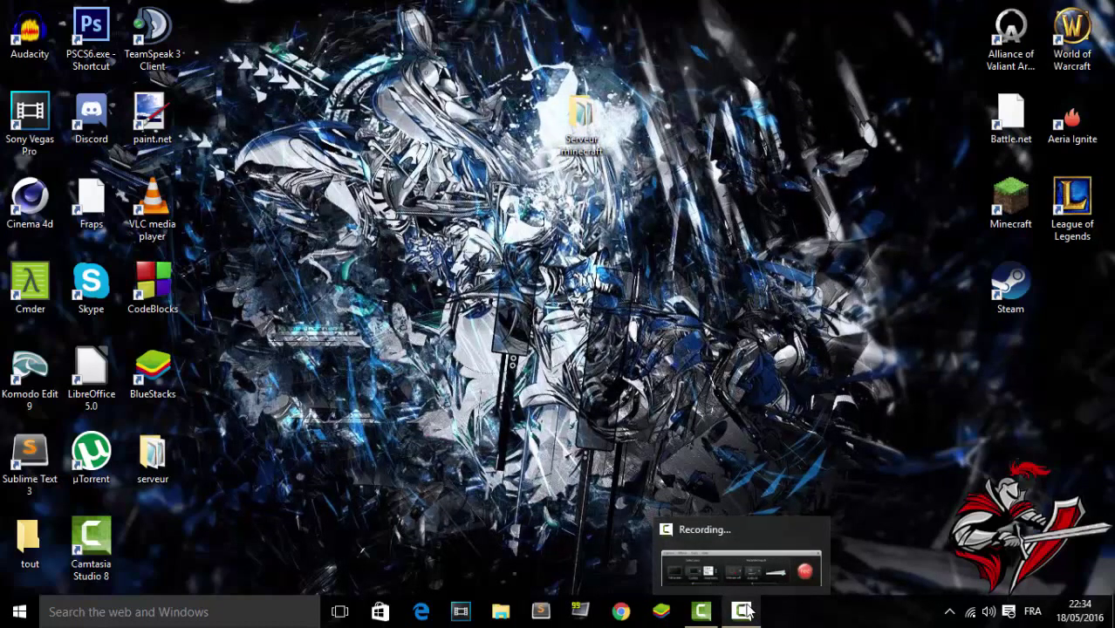